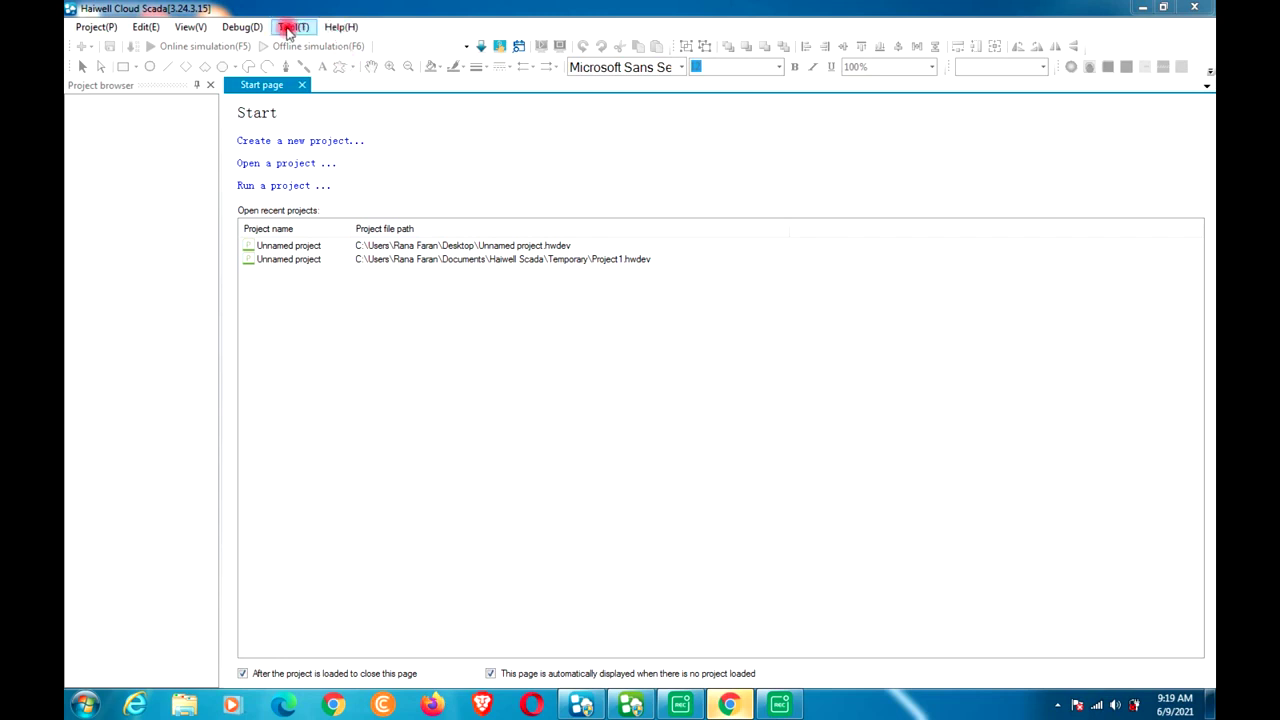
Choose Help > Register the software(R) to show the wizard with its QR code and machine code
click(357, 30)
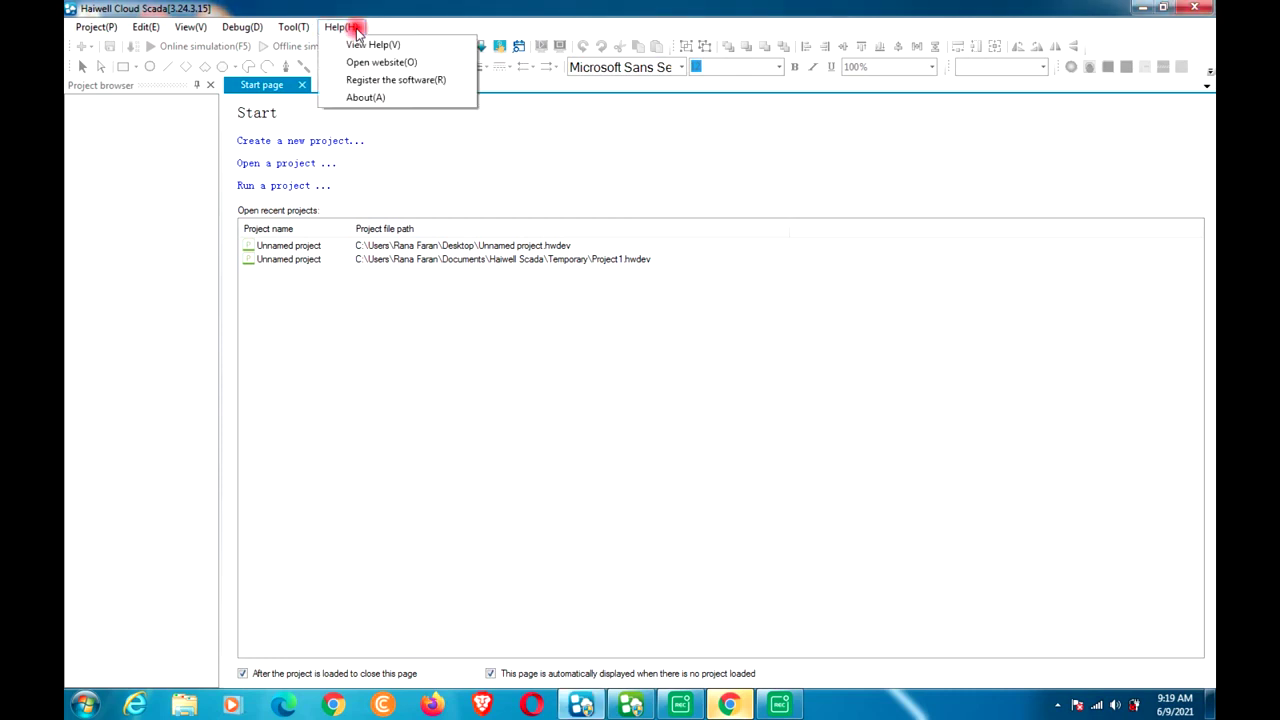
key(Down)
key(Down)
key(Down)
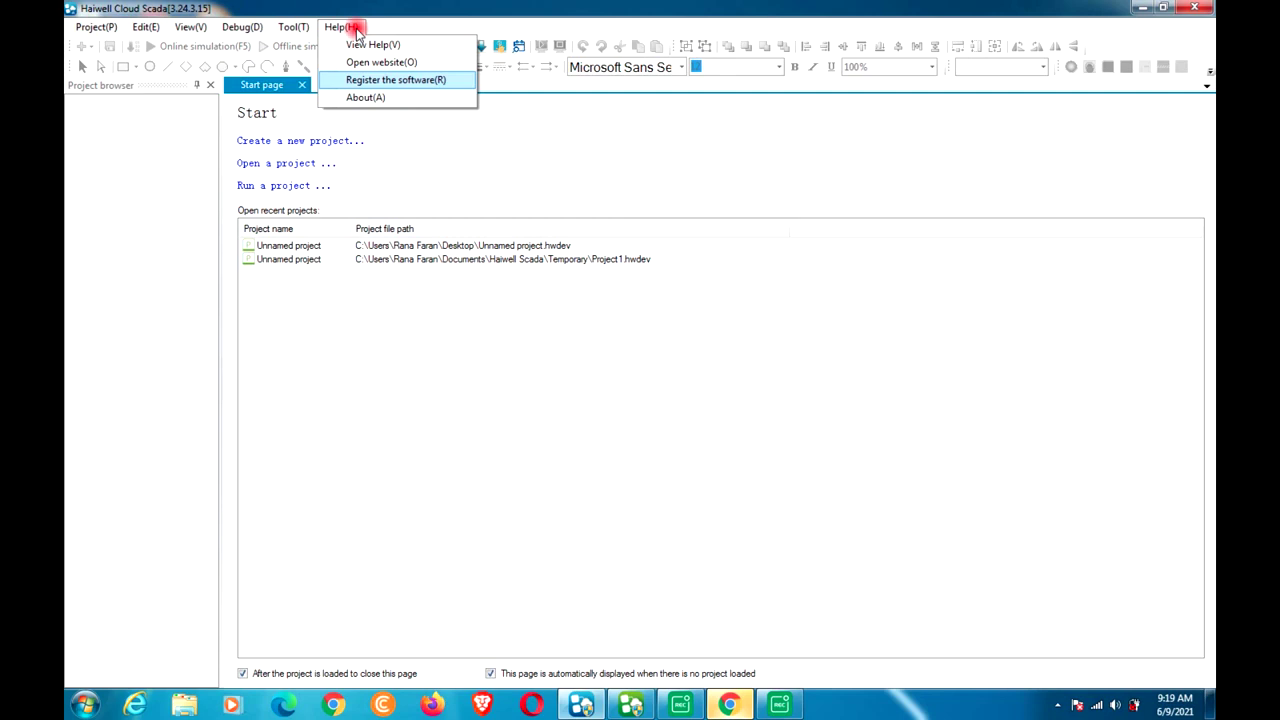
click(357, 30)
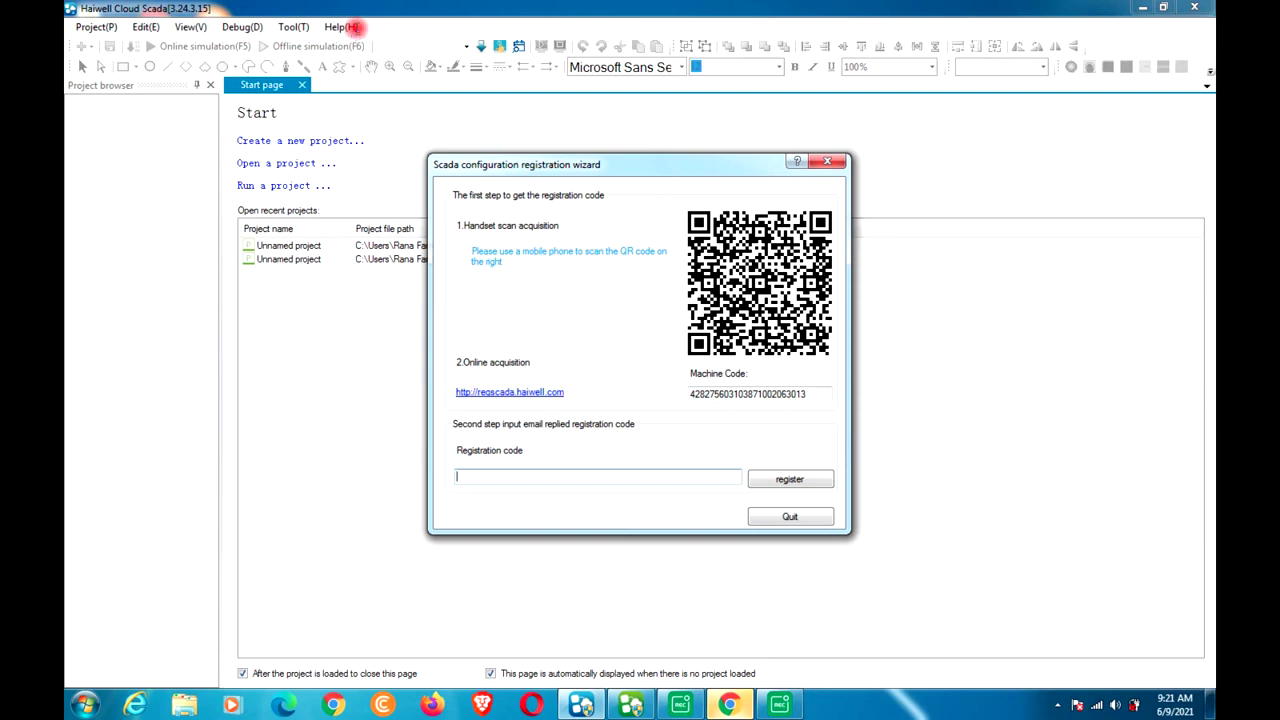
Select the machine code and restore the SCADA Registration page in Edge beside the wizard
key(shift+Left)
key(shift+Left)
key(shift+Left)
key(shift+Left)
key(shift+Left)
key(shift+Left)
key(shift+Left)
key(shift+Left)
key(shift+Left)
key(shift+Left)
key(shift+Left)
key(shift+Left)
key(shift+Left)
key(shift+Left)
key(shift+Left)
key(shift+Left)
key(shift+Left)
key(shift+Left)
key(shift+Left)
key(shift+Left)
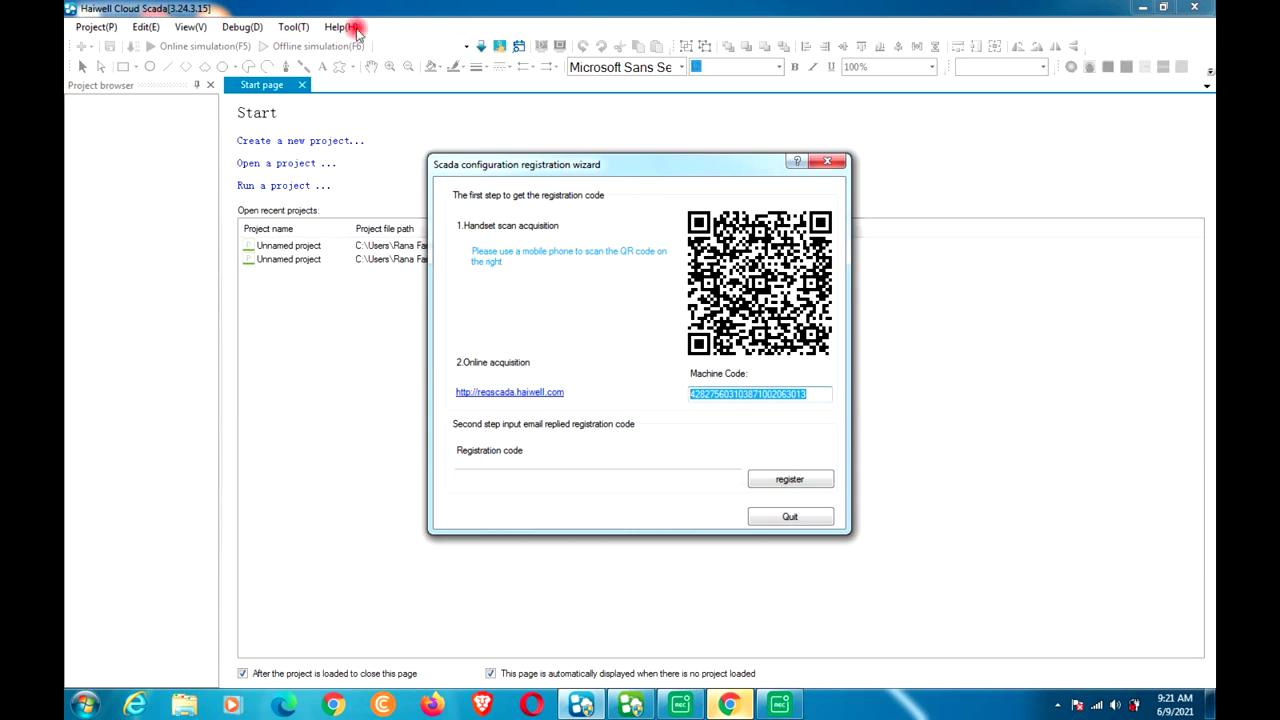
key(Tab)
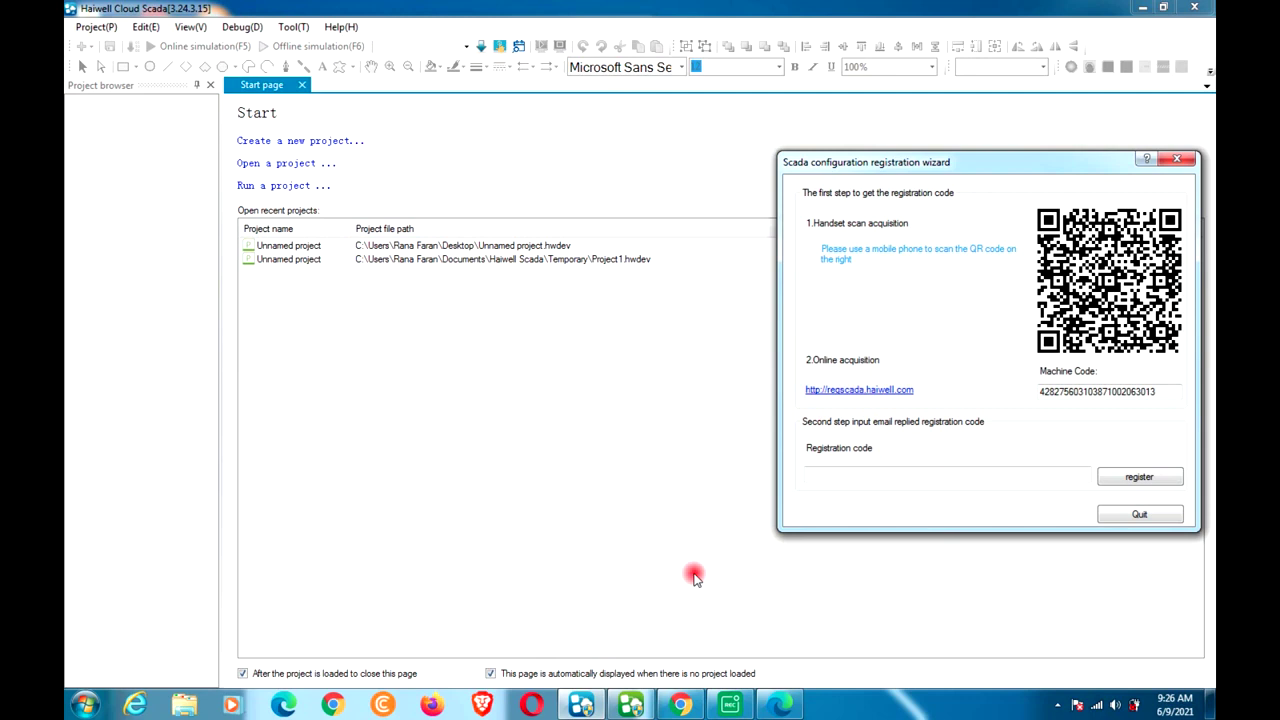
click(786, 706)
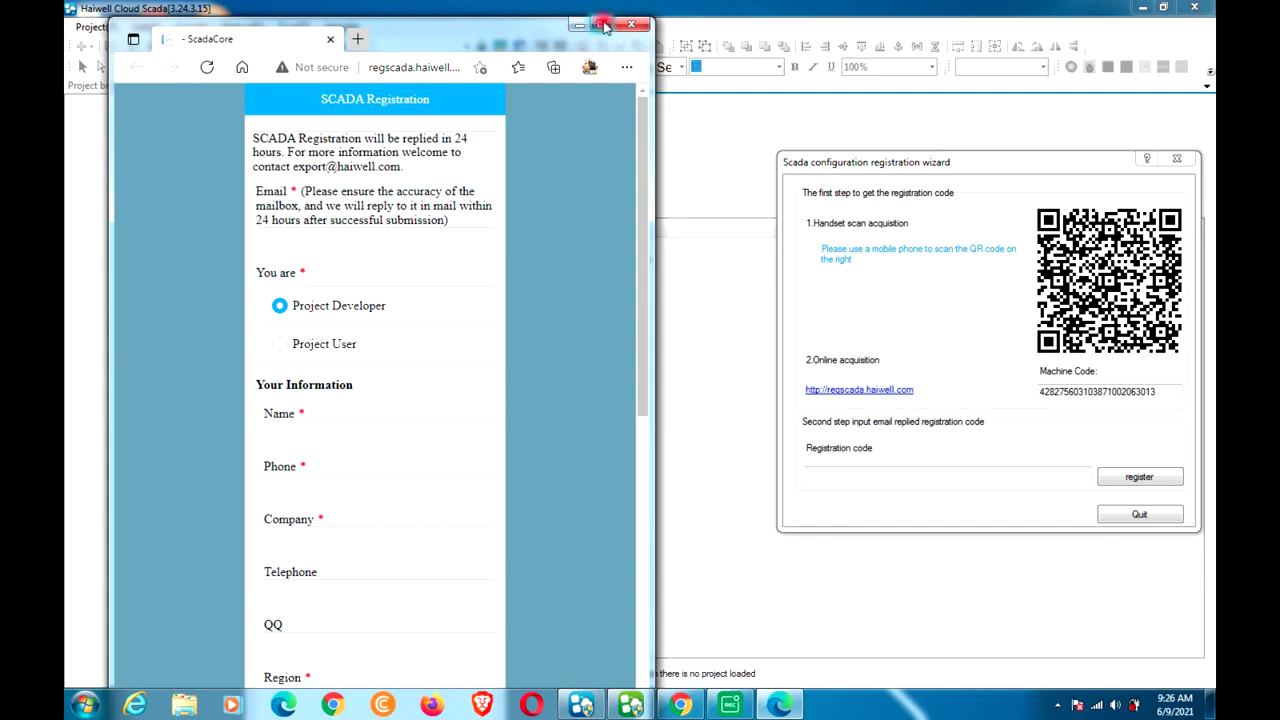
Maximize the registration page and autofill the Email field from a saved address suggestion
click(604, 26)
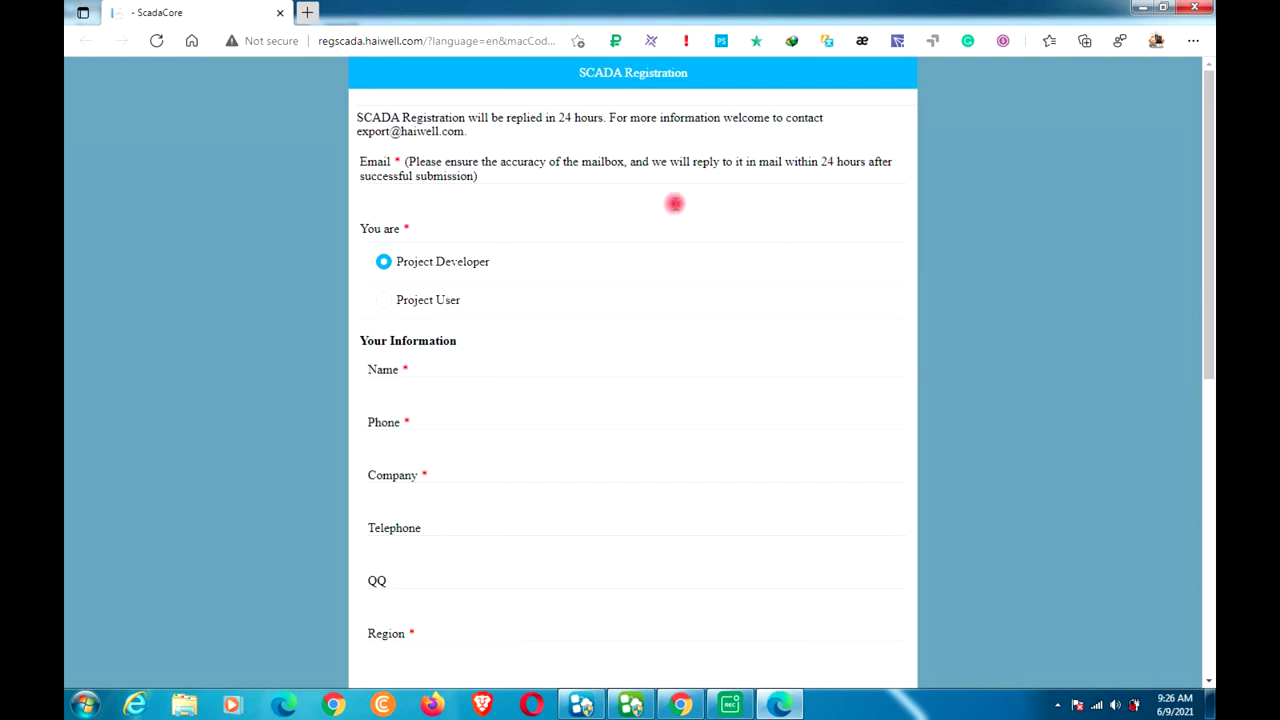
click(674, 203)
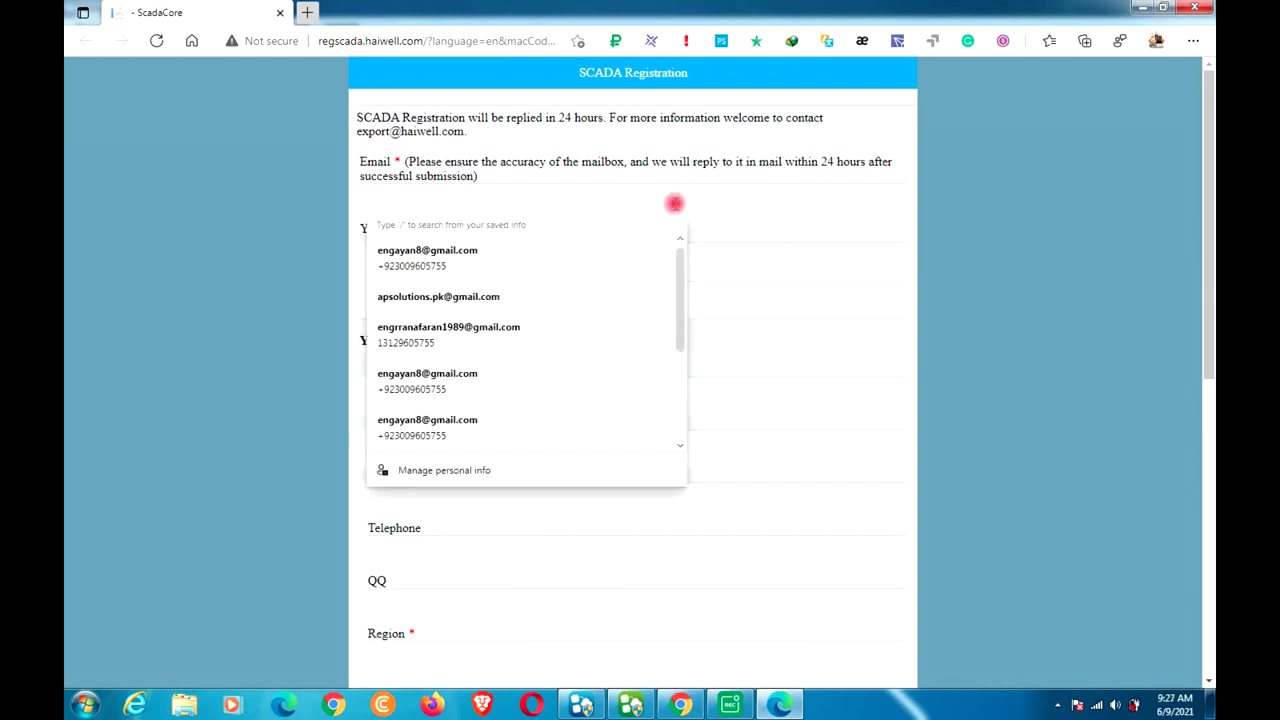
click(783, 268)
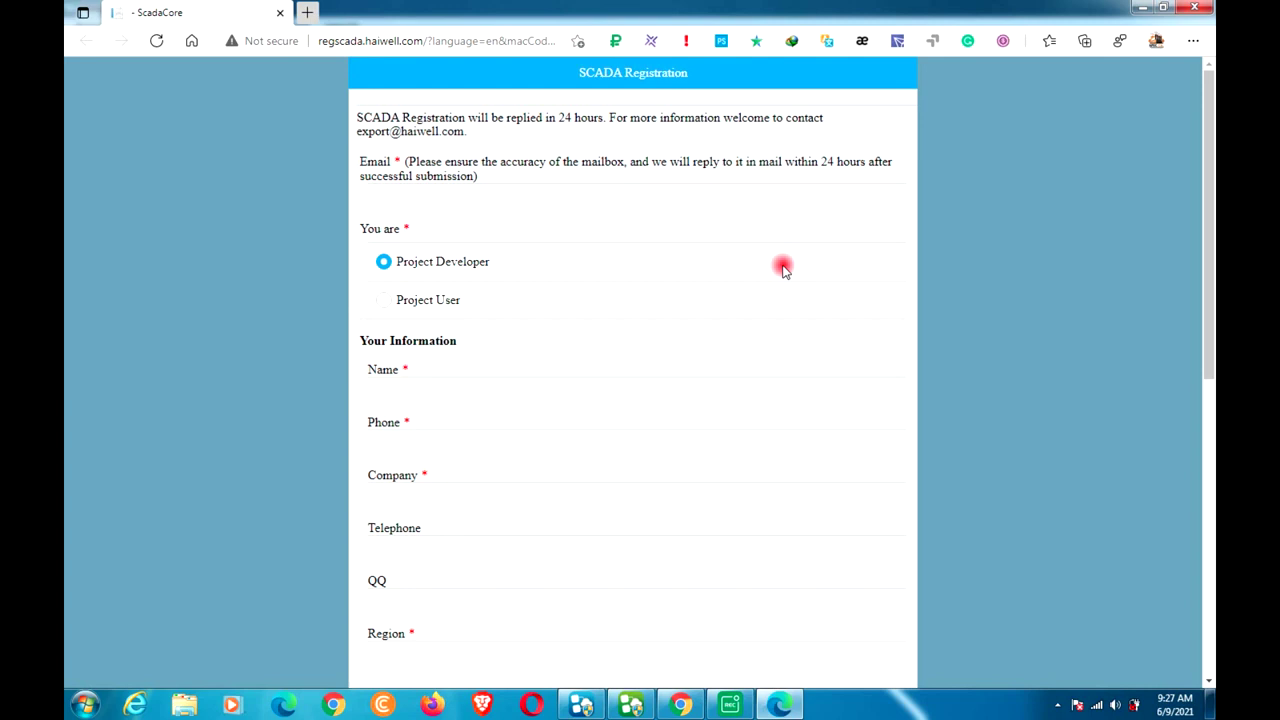
click(725, 200)
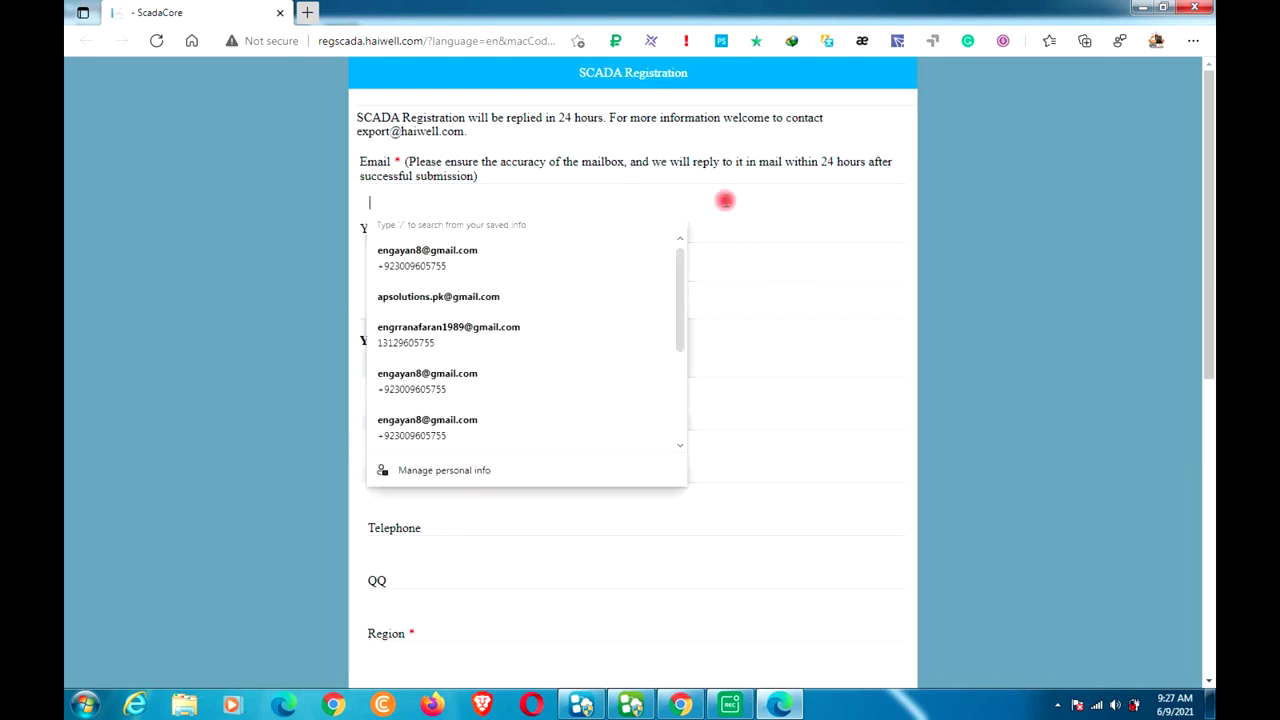
text(ap)
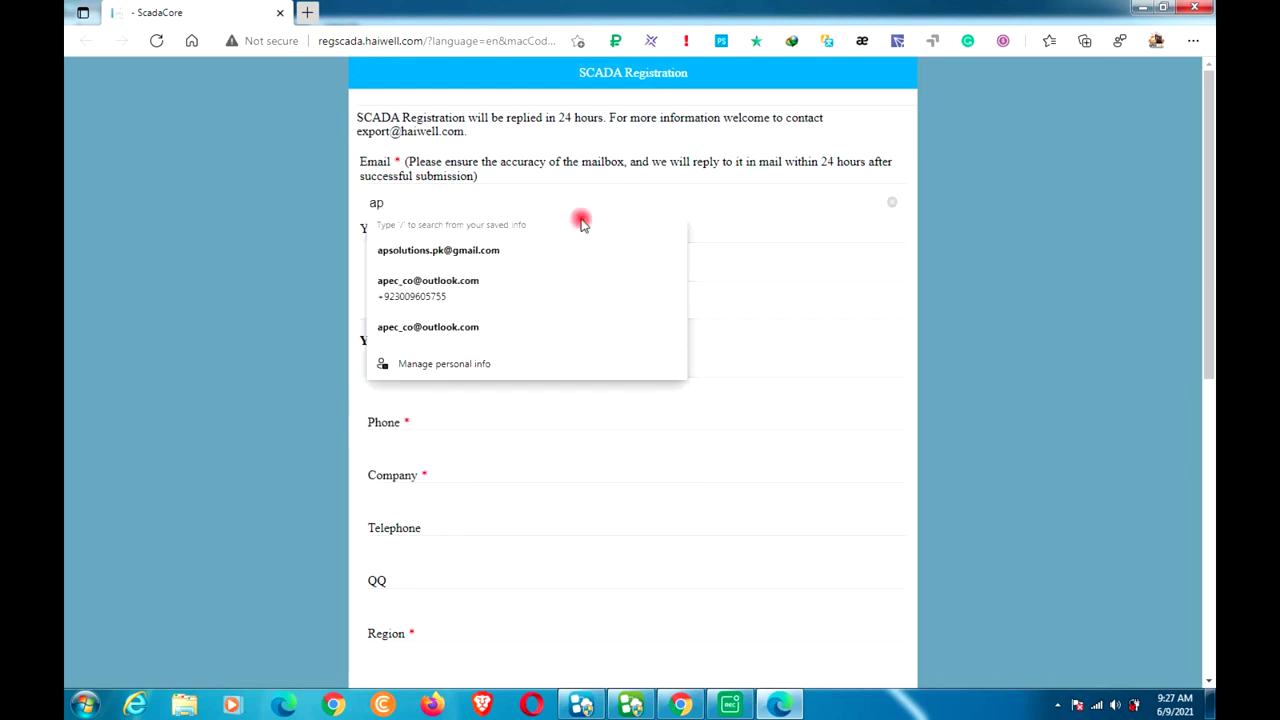
click(474, 252)
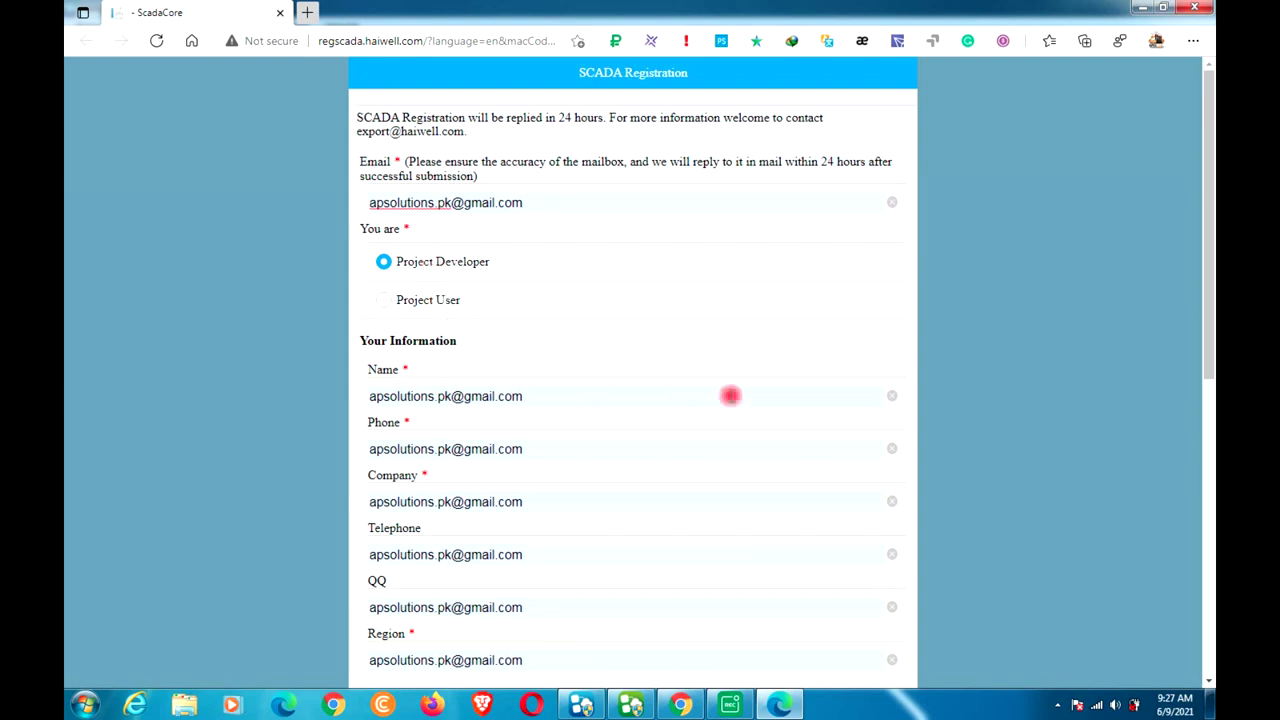
Replace the autofilled Name, Phone and Company with the contact's name, phone number and Getskills
click(896, 400)
click(596, 393)
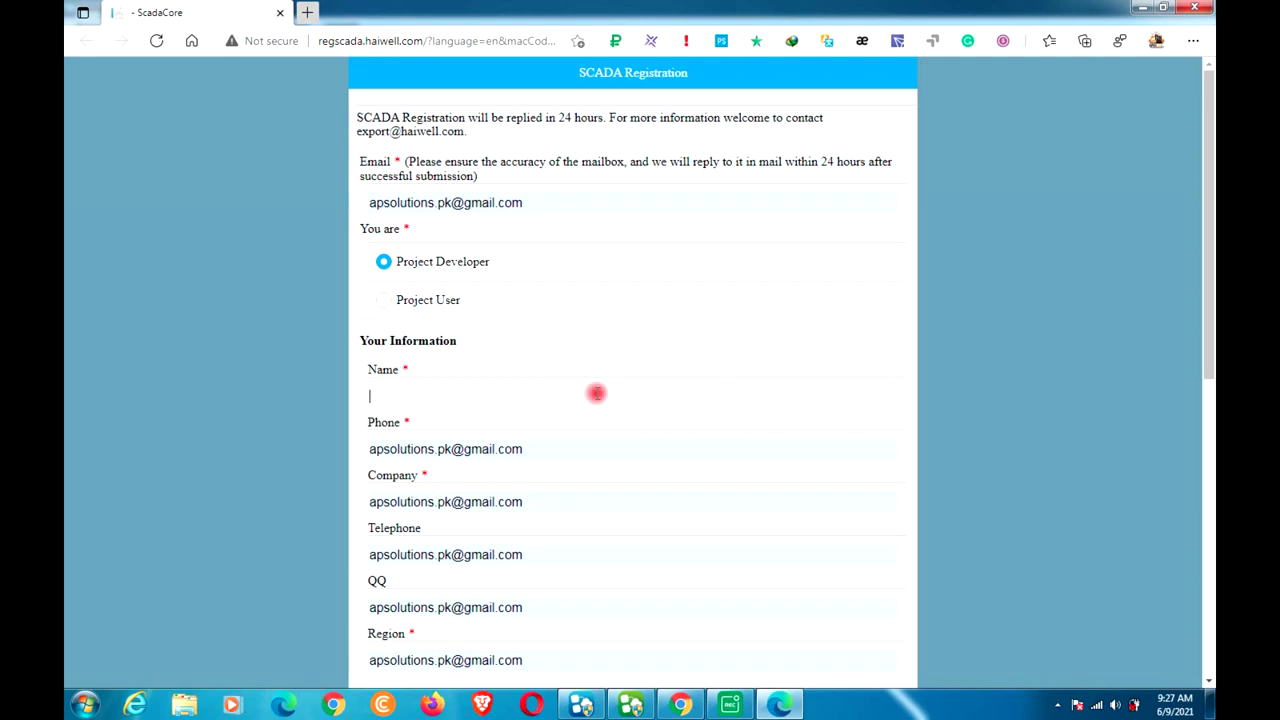
text(Ayan)
click(619, 456)
key(BackSpace)
key(BackSpace)
key(BackSpace)
key(BackSpace)
key(BackSpace)
key(BackSpace)
key(BackSpace)
key(BackSpace)
key(BackSpace)
key(BackSpace)
key(BackSpace)
key(BackSpace)
key(BackSpace)
key(BackSpace)
key(BackSpace)
key(BackSpace)
key(BackSpace)
key(BackSpace)
key(BackSpace)
key(BackSpace)
key(BackSpace)
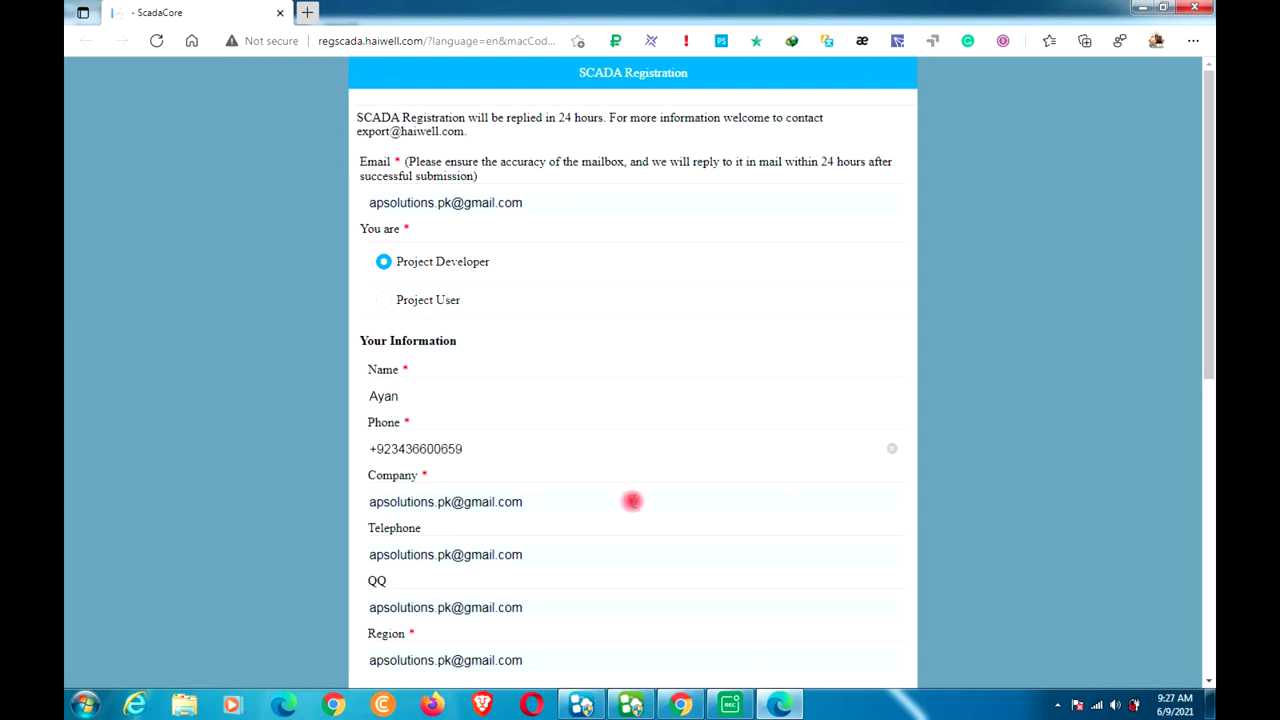
click(631, 500)
key(BackSpace)
key(BackSpace)
key(BackSpace)
key(BackSpace)
key(BackSpace)
key(BackSpace)
key(BackSpace)
key(BackSpace)
key(BackSpace)
key(BackSpace)
key(BackSpace)
key(BackSpace)
key(BackSpace)
key(BackSpace)
key(BackSpace)
key(BackSpace)
key(BackSpace)
key(BackSpace)
key(BackSpace)
key(BackSpace)
key(BackSpace)
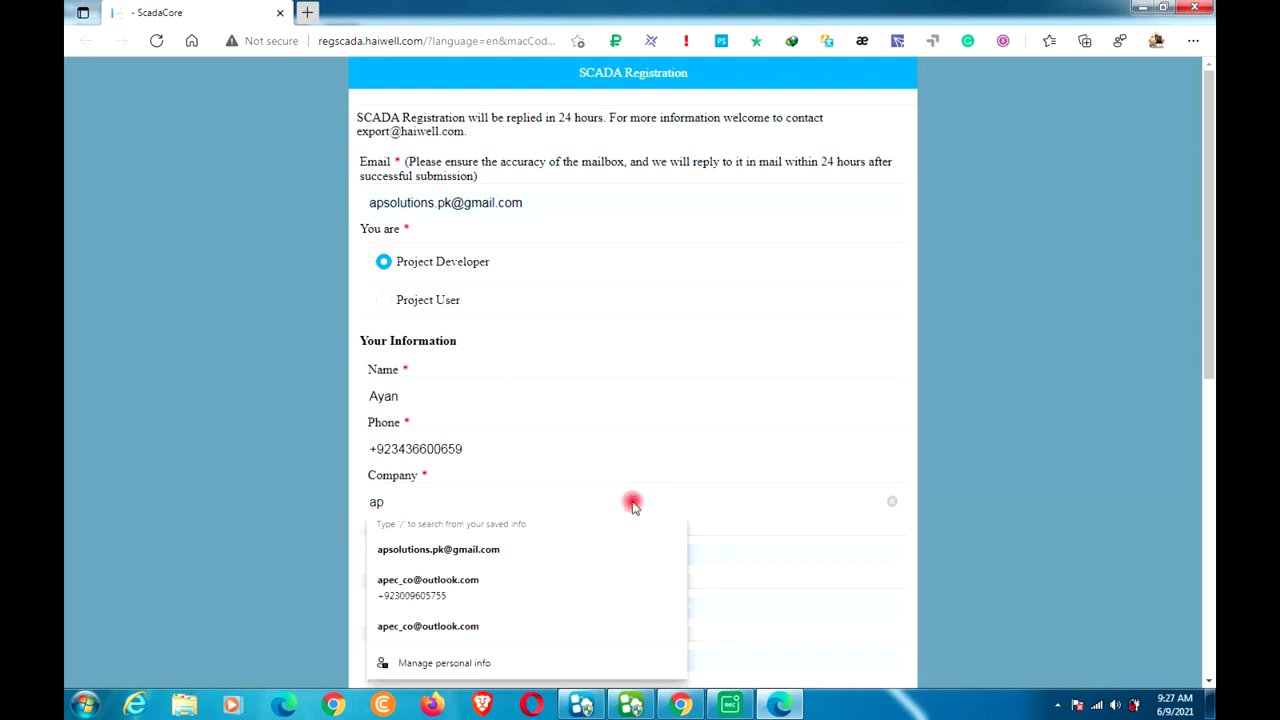
text(Getskills)
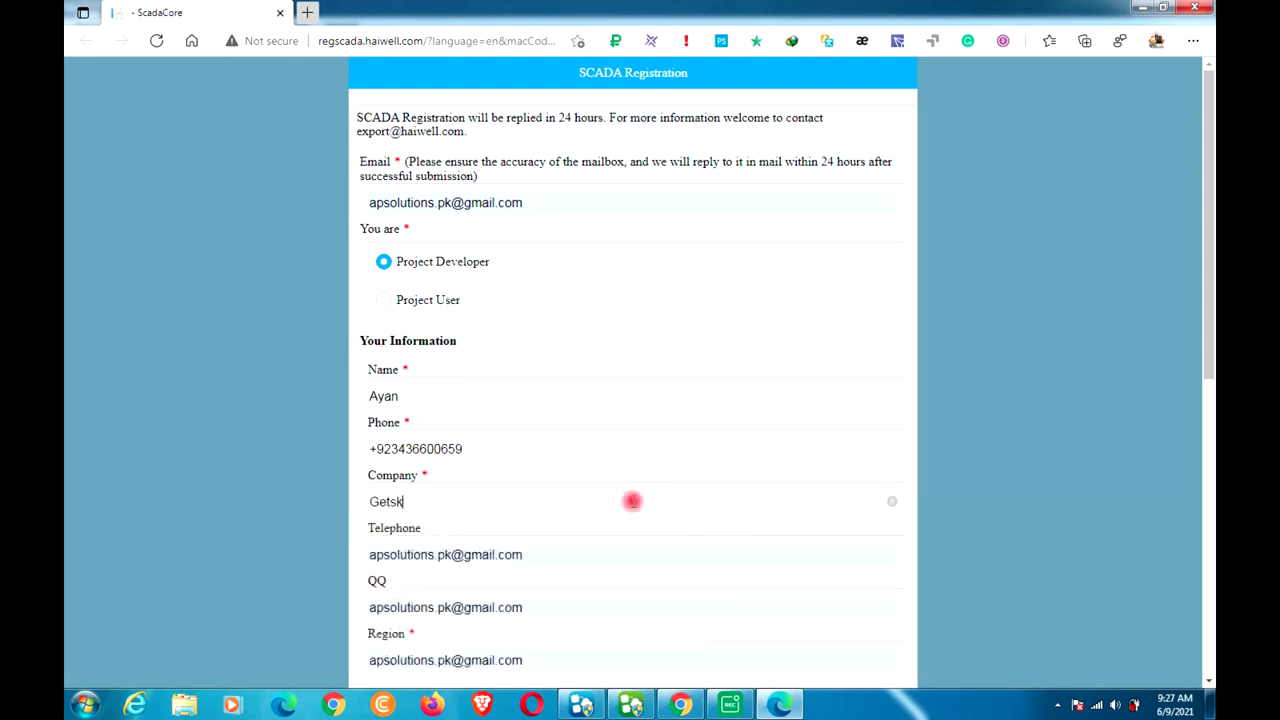
Enter the contact's telephone number and clear the autofilled QQ field
click(645, 548)
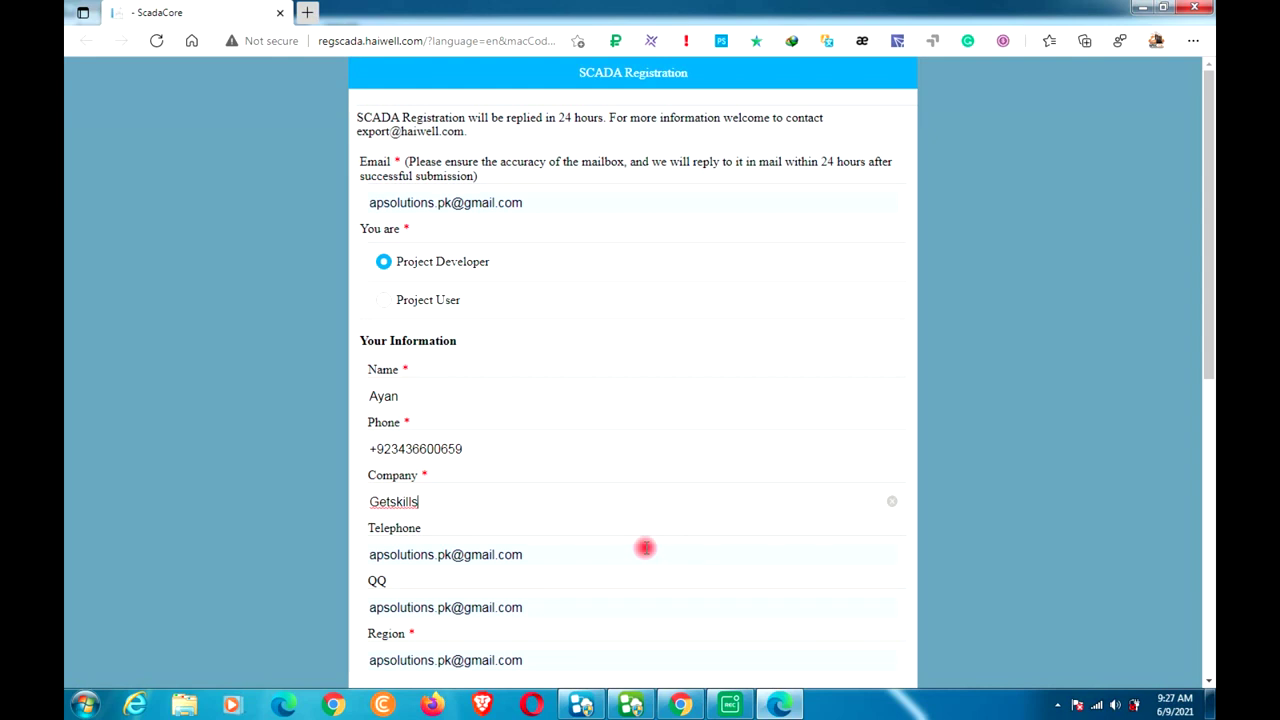
key(BackSpace)
key(BackSpace)
key(BackSpace)
key(BackSpace)
key(BackSpace)
key(BackSpace)
key(BackSpace)
key(BackSpace)
key(BackSpace)
key(BackSpace)
key(BackSpace)
key(BackSpace)
key(BackSpace)
key(BackSpace)
key(BackSpace)
key(BackSpace)
key(BackSpace)
key(BackSpace)
key(BackSpace)
key(BackSpace)
key(BackSpace)
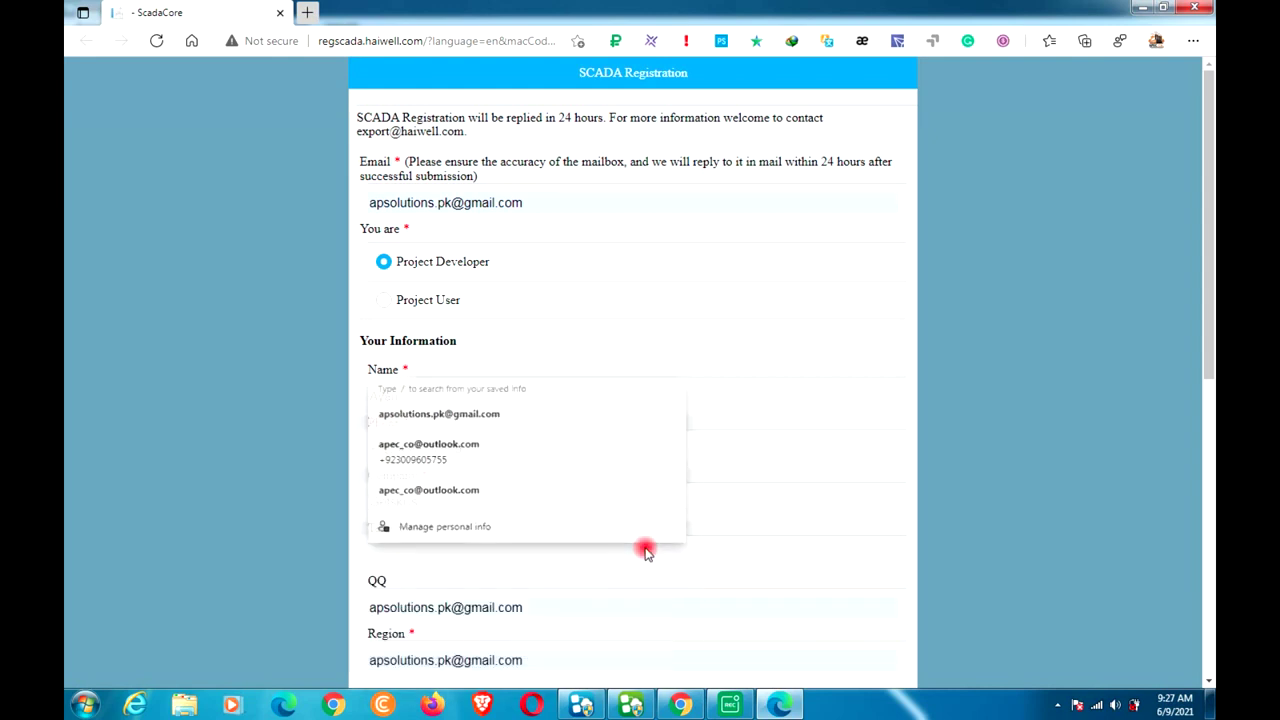
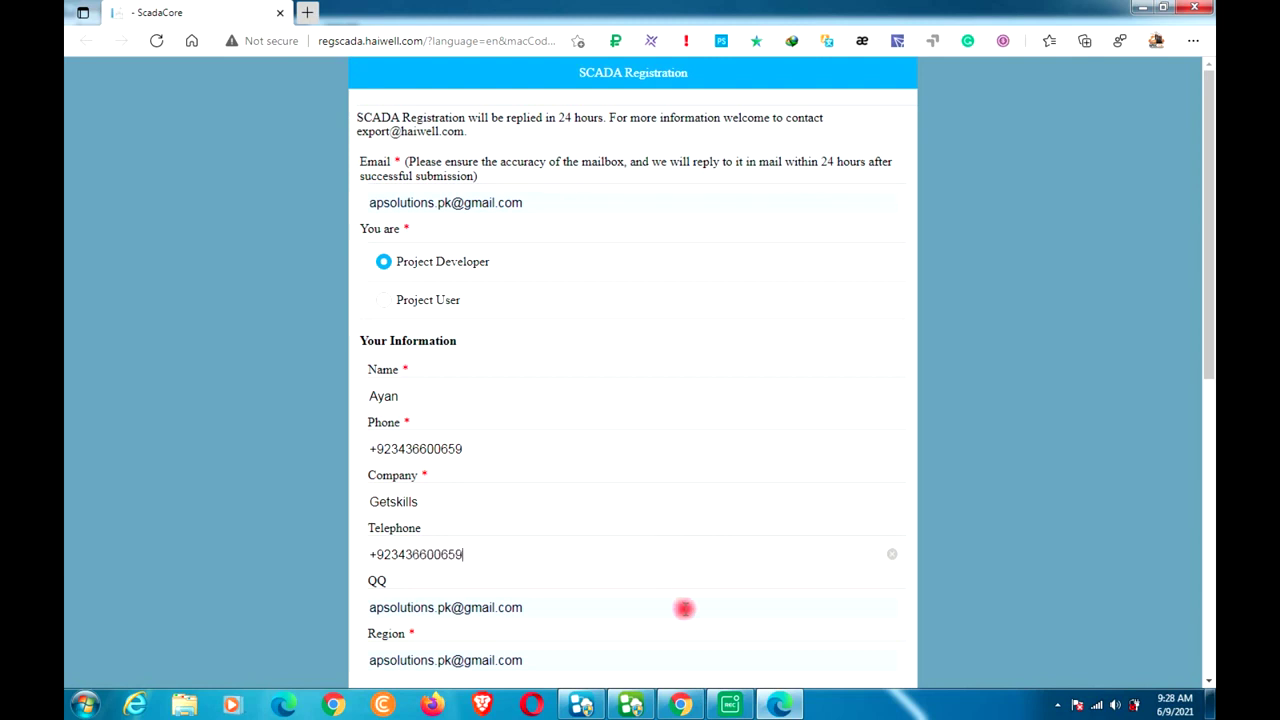
click(688, 605)
key(ctrl+a)
key(BackSpace)
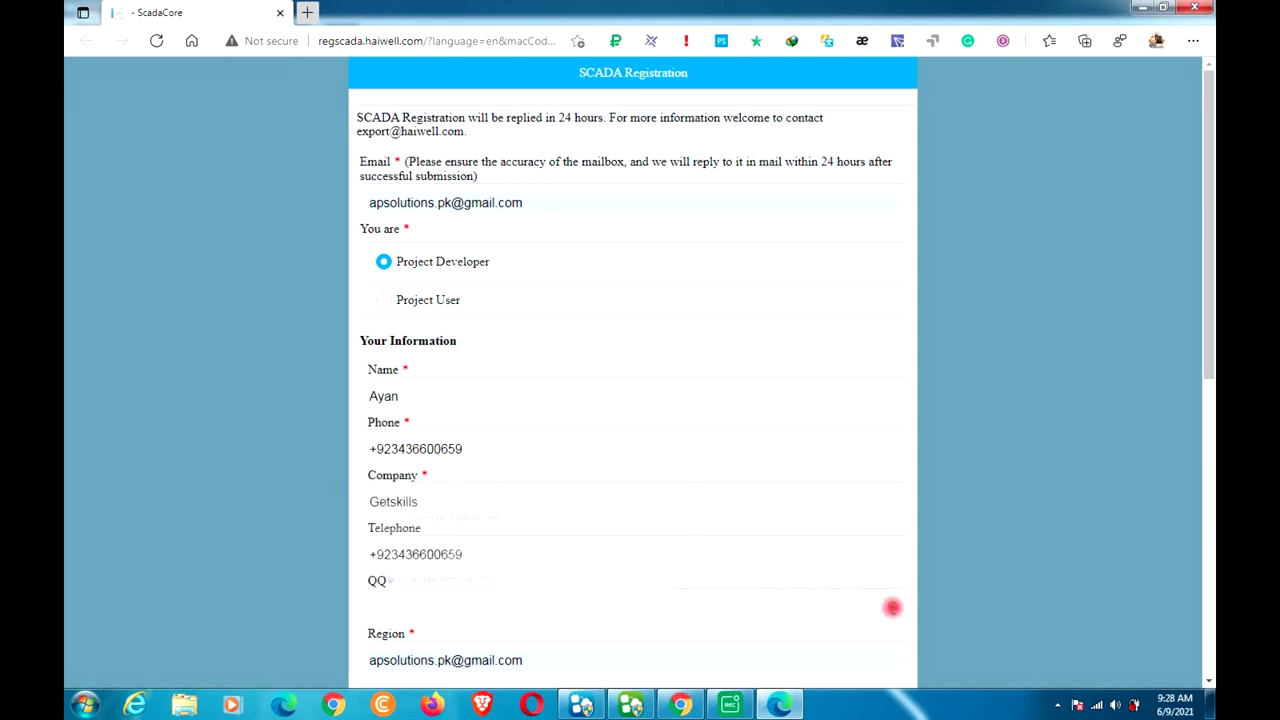
Change Region to Asia/Pakistan and erase the autofilled Project Name text
drag(1208, 348, 1208, 426)
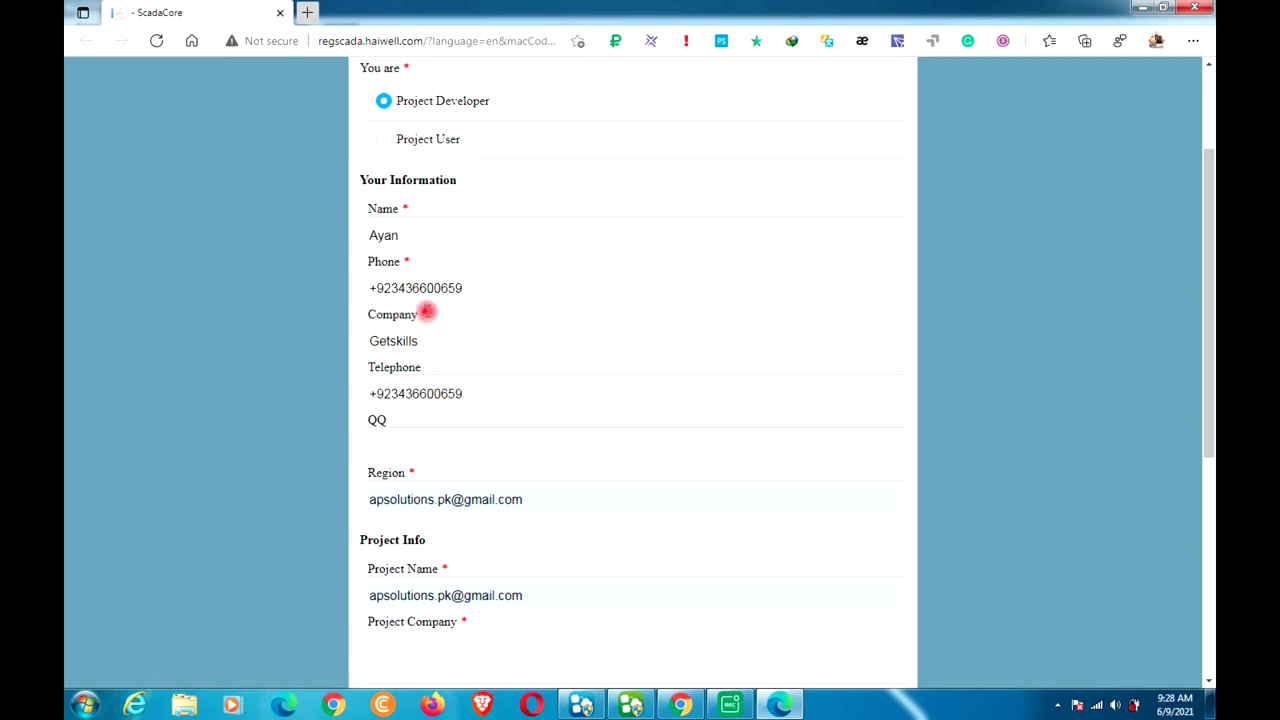
click(536, 499)
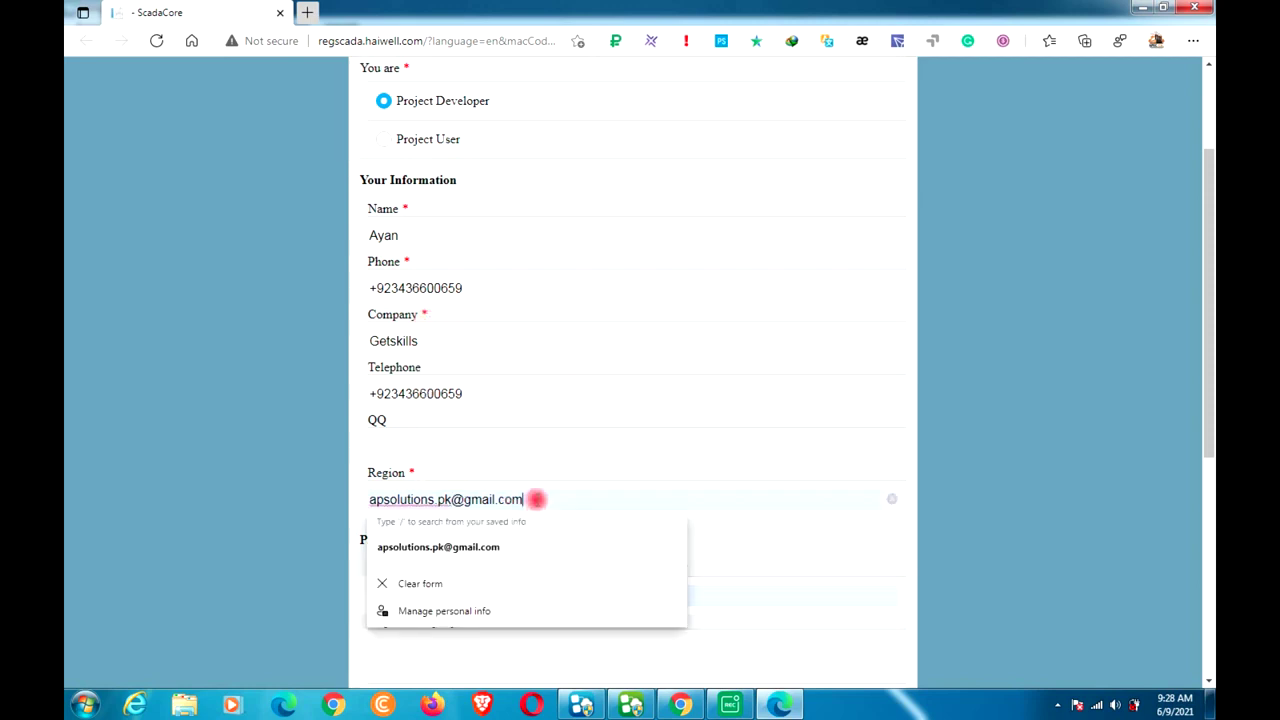
key(BackSpace)
key(BackSpace)
key(BackSpace)
key(BackSpace)
key(BackSpace)
key(BackSpace)
key(BackSpace)
key(BackSpace)
key(BackSpace)
key(BackSpace)
key(BackSpace)
key(BackSpace)
key(BackSpace)
key(BackSpace)
key(BackSpace)
key(BackSpace)
key(BackSpace)
key(BackSpace)
key(BackSpace)
key(BackSpace)
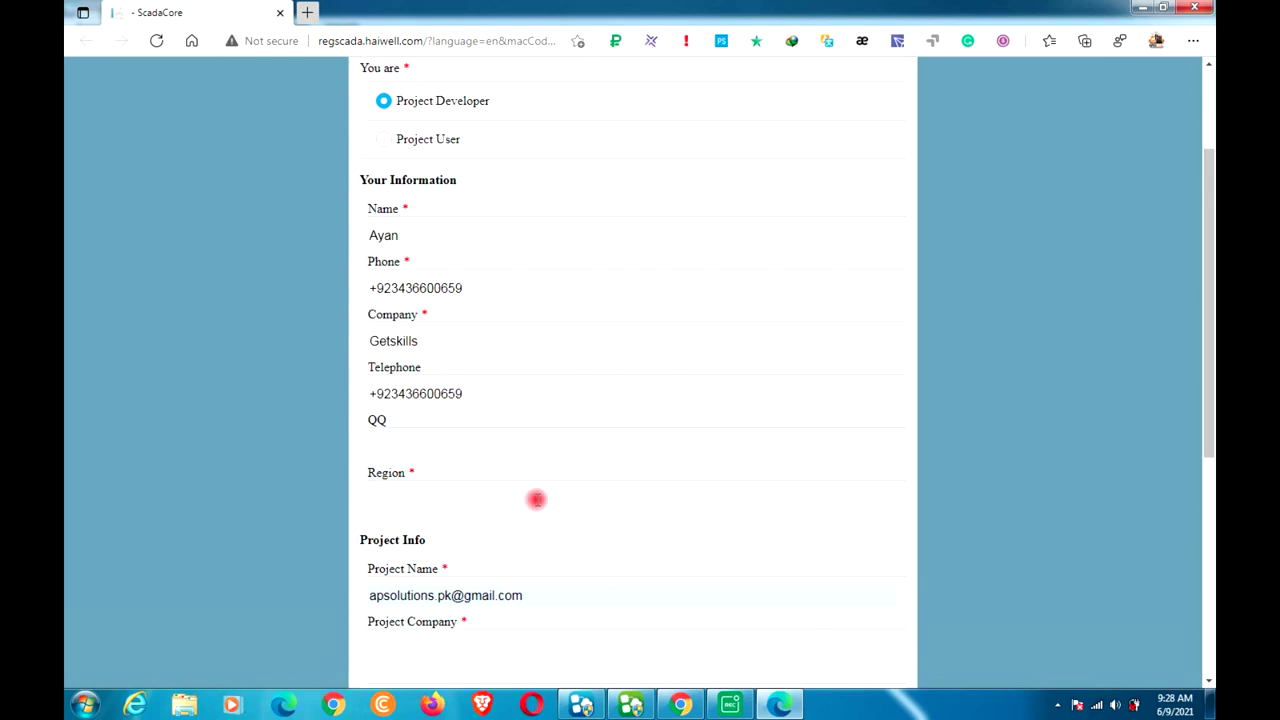
text(Asia/Pakistan)
click(569, 593)
key(BackSpace)
key(BackSpace)
key(BackSpace)
key(BackSpace)
key(BackSpace)
key(BackSpace)
key(BackSpace)
key(BackSpace)
key(BackSpace)
key(BackSpace)
key(BackSpace)
key(BackSpace)
key(BackSpace)
key(BackSpace)
key(BackSpace)
key(BackSpace)
key(BackSpace)
key(BackSpace)
key(BackSpace)
key(BackSpace)
key(BackSpace)
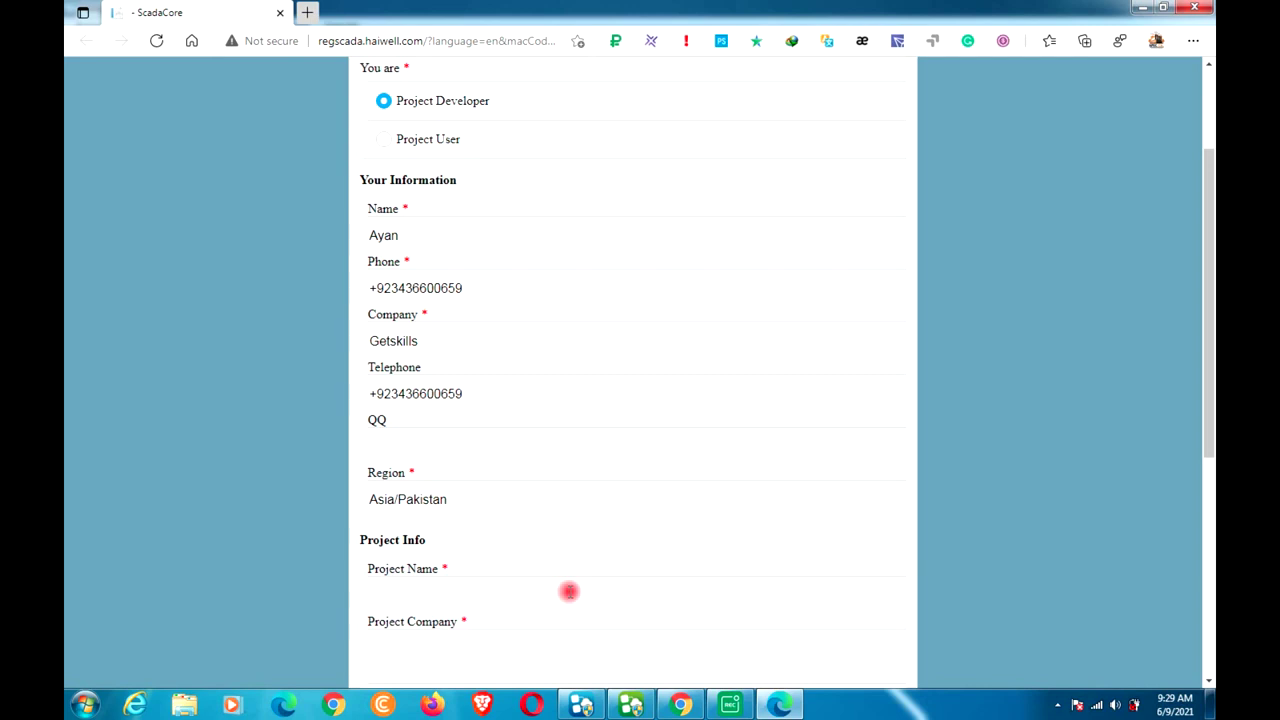
Enter Project Name 'Youtube' and Project Company 'Getsklills' in the registration form
click(568, 591)
text(3)
key(BackSpace)
text(Youtube)
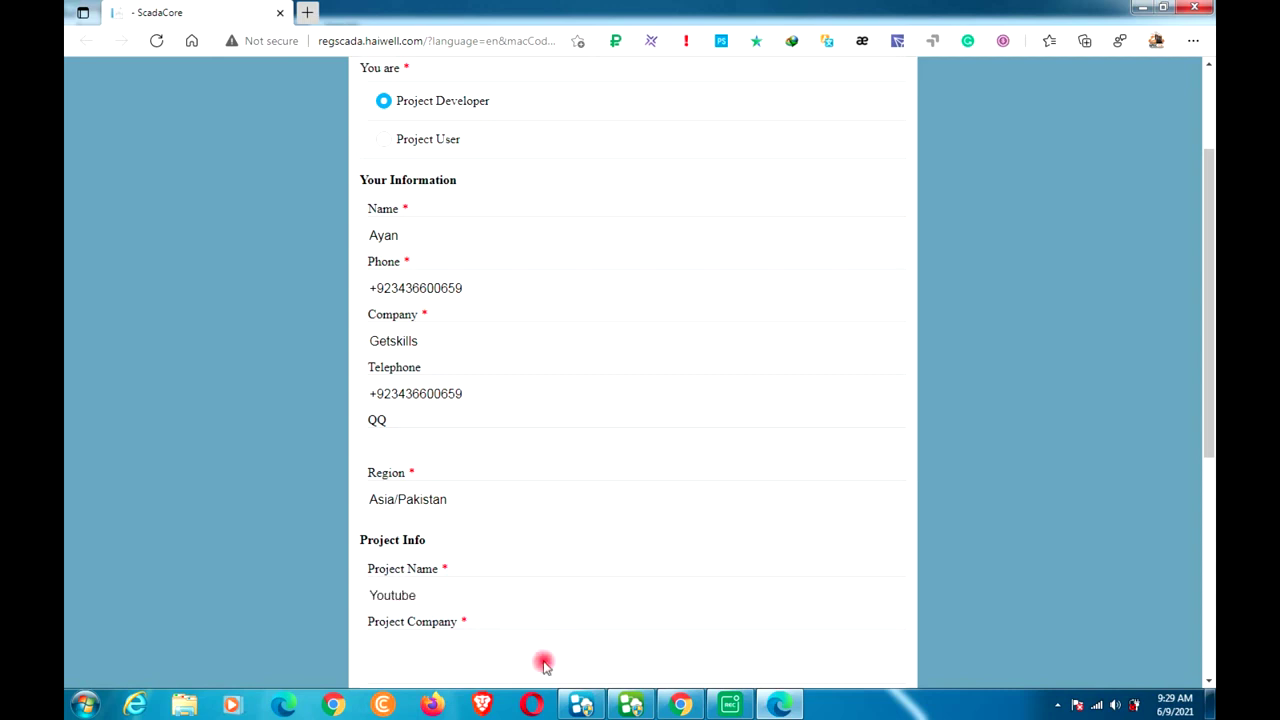
click(549, 645)
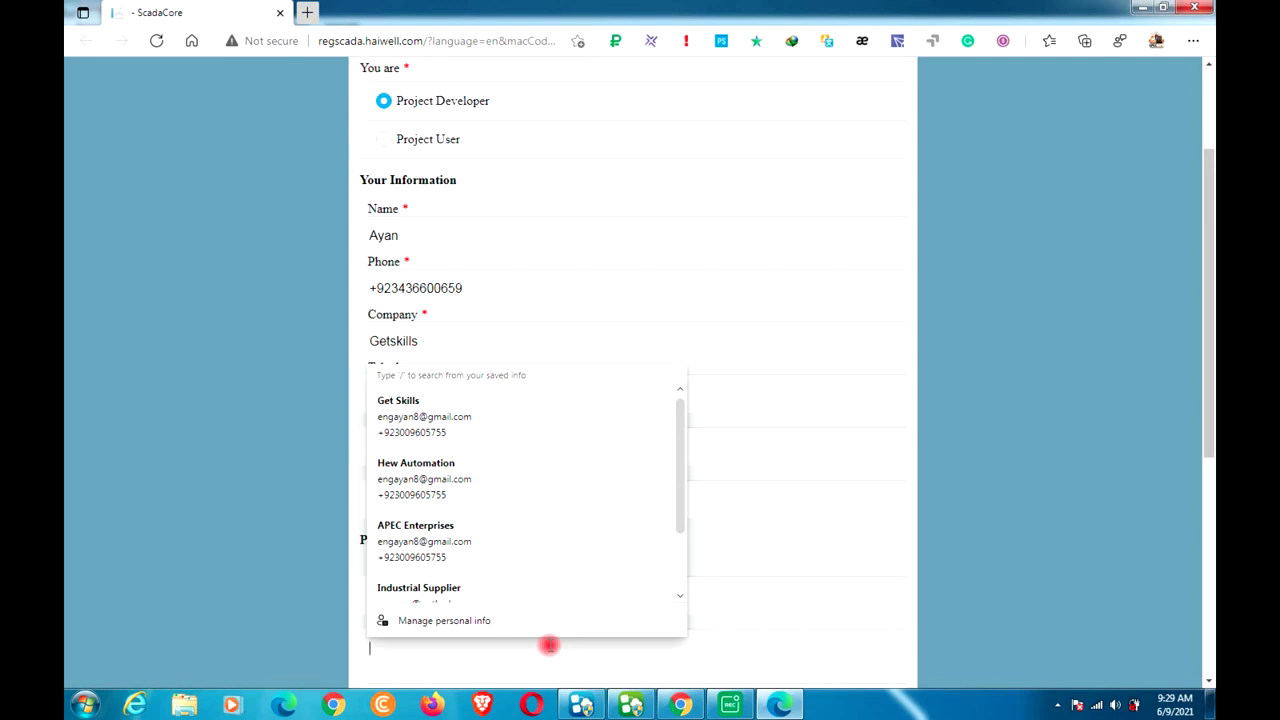
text(Getskl)
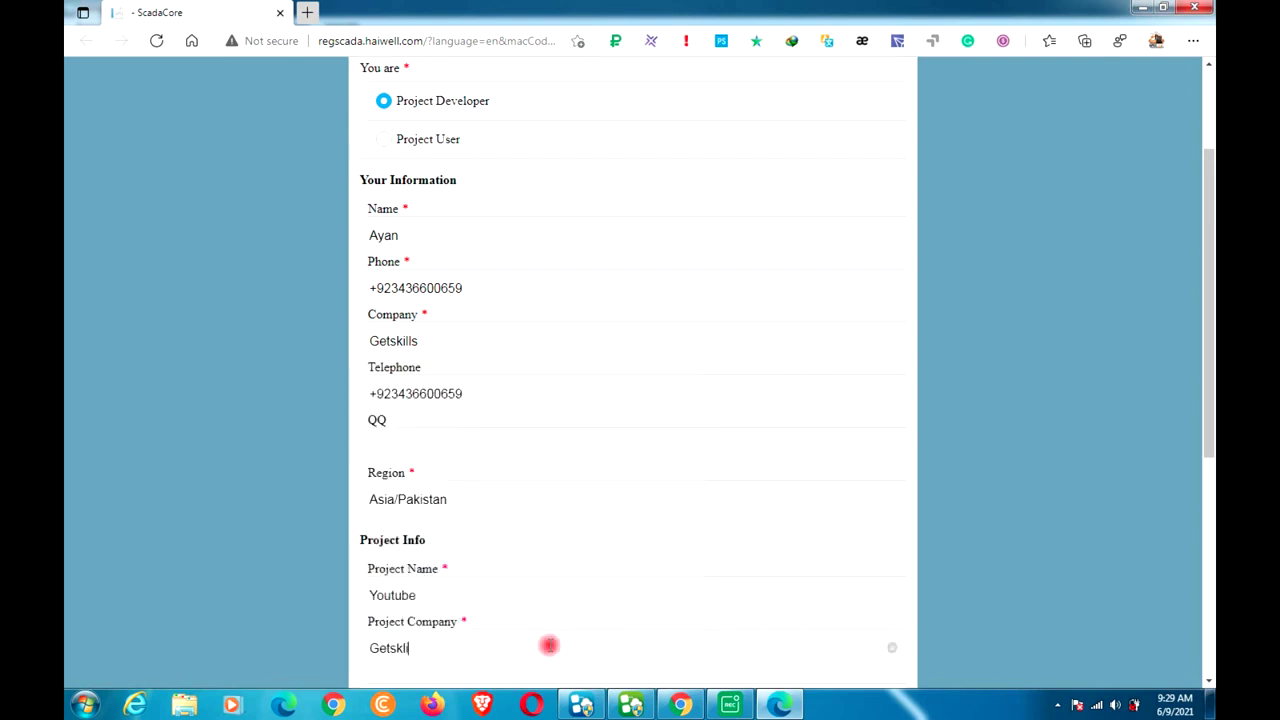
text(ills)
drag(1210, 371, 1209, 546)
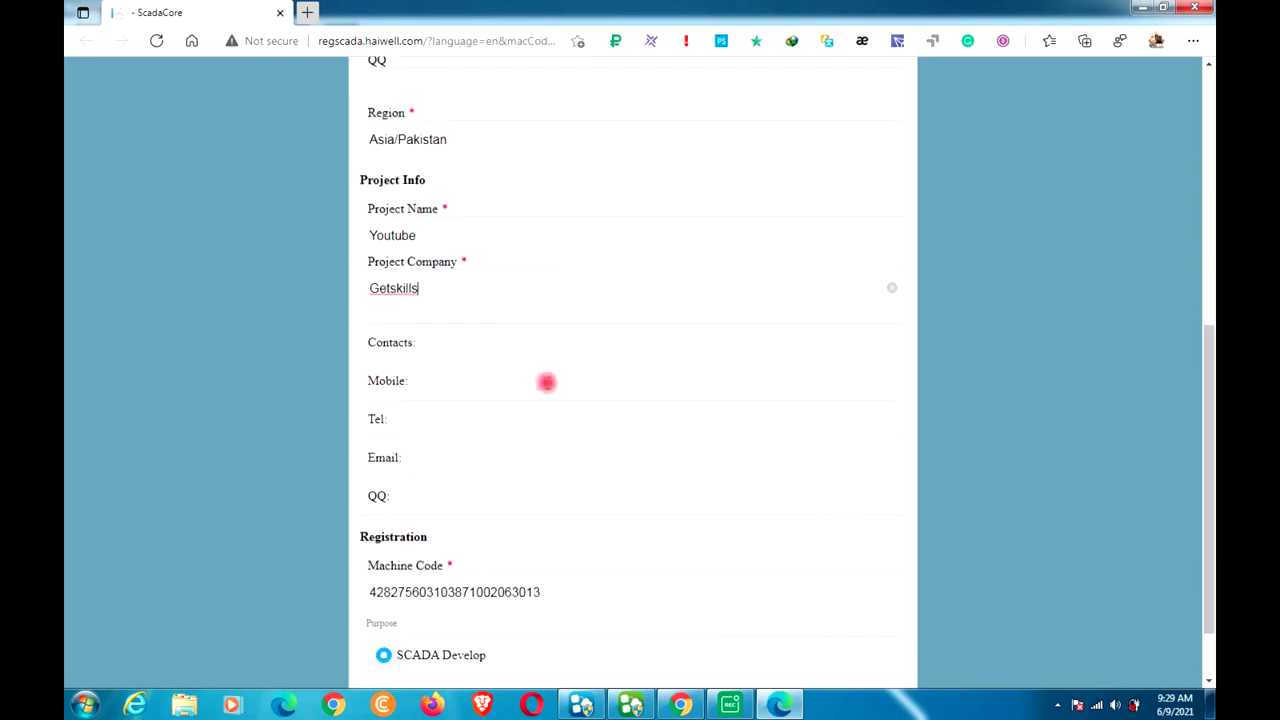
click(546, 381)
click(556, 334)
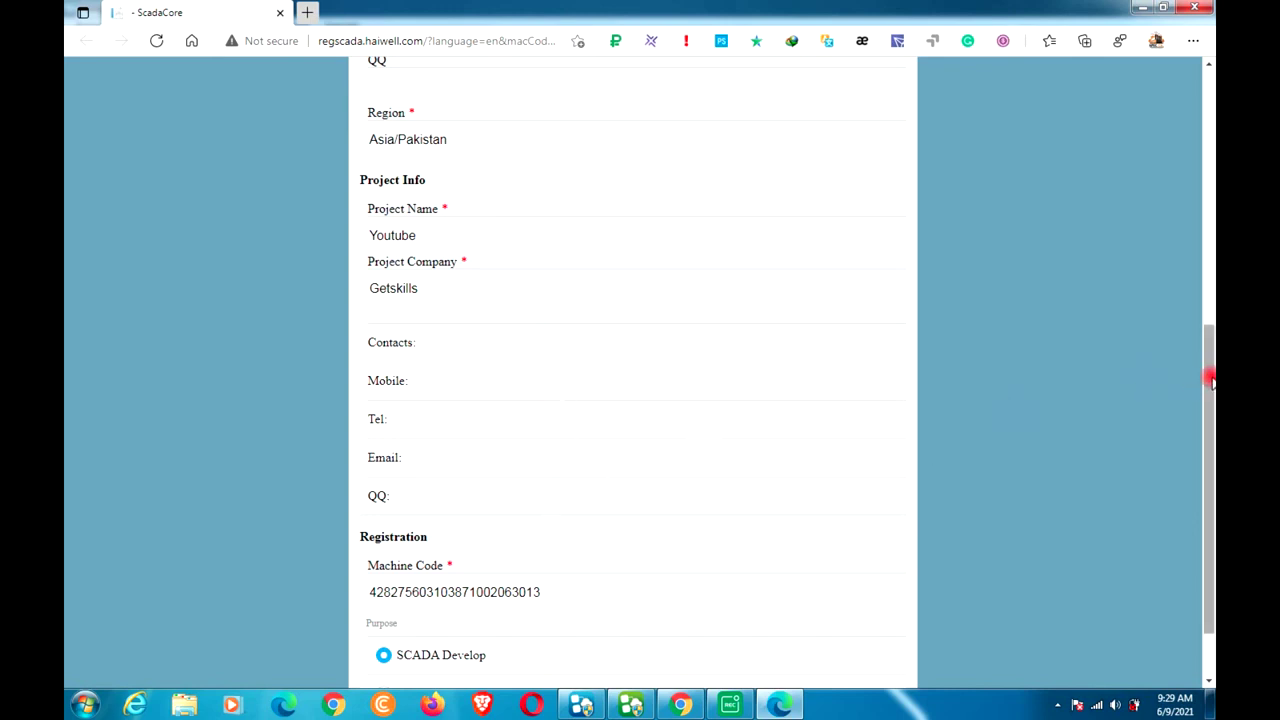
drag(1210, 380, 1209, 443)
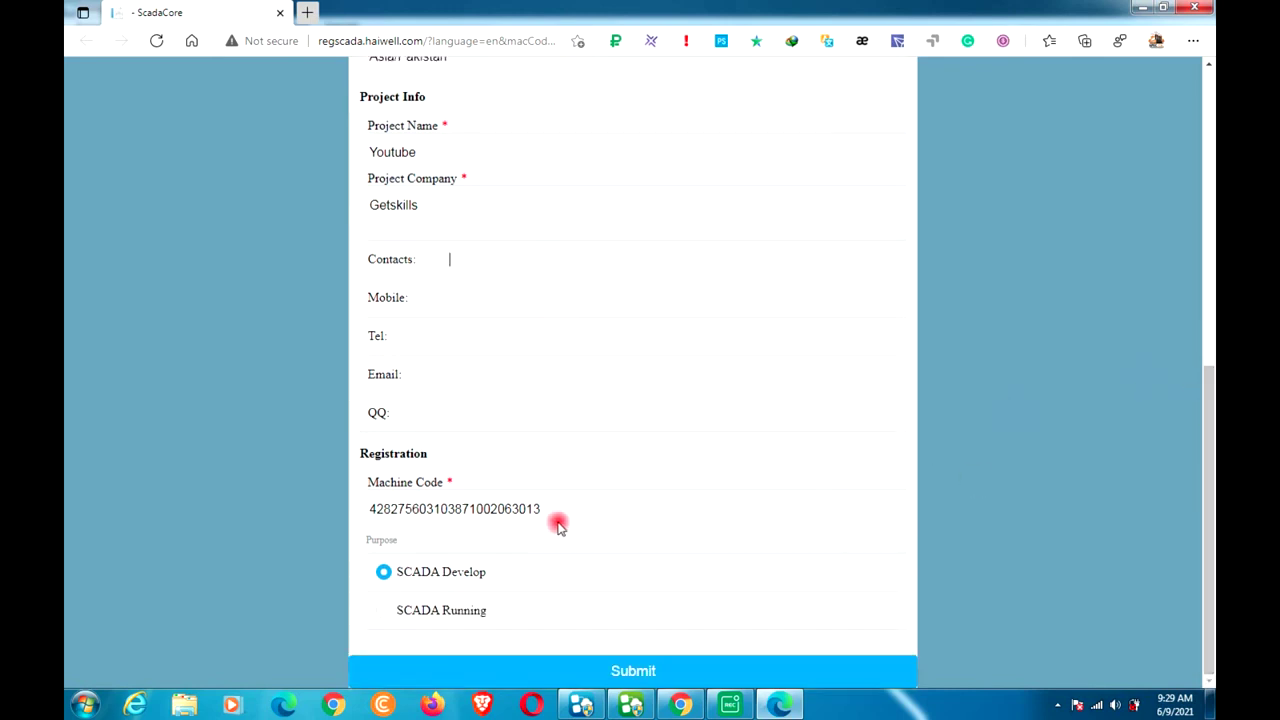
Fill in the machine code from the wizard, choose SCADA Running, and show the Gmail reply
double_click(417, 509)
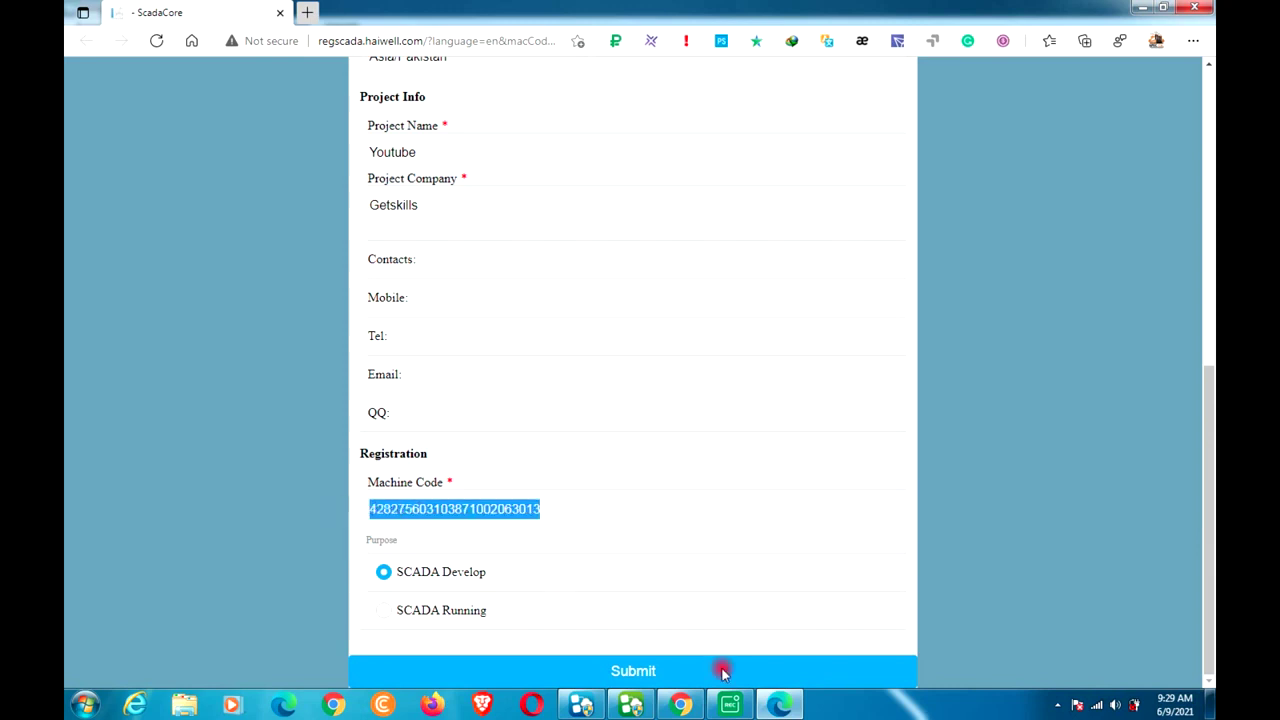
click(583, 706)
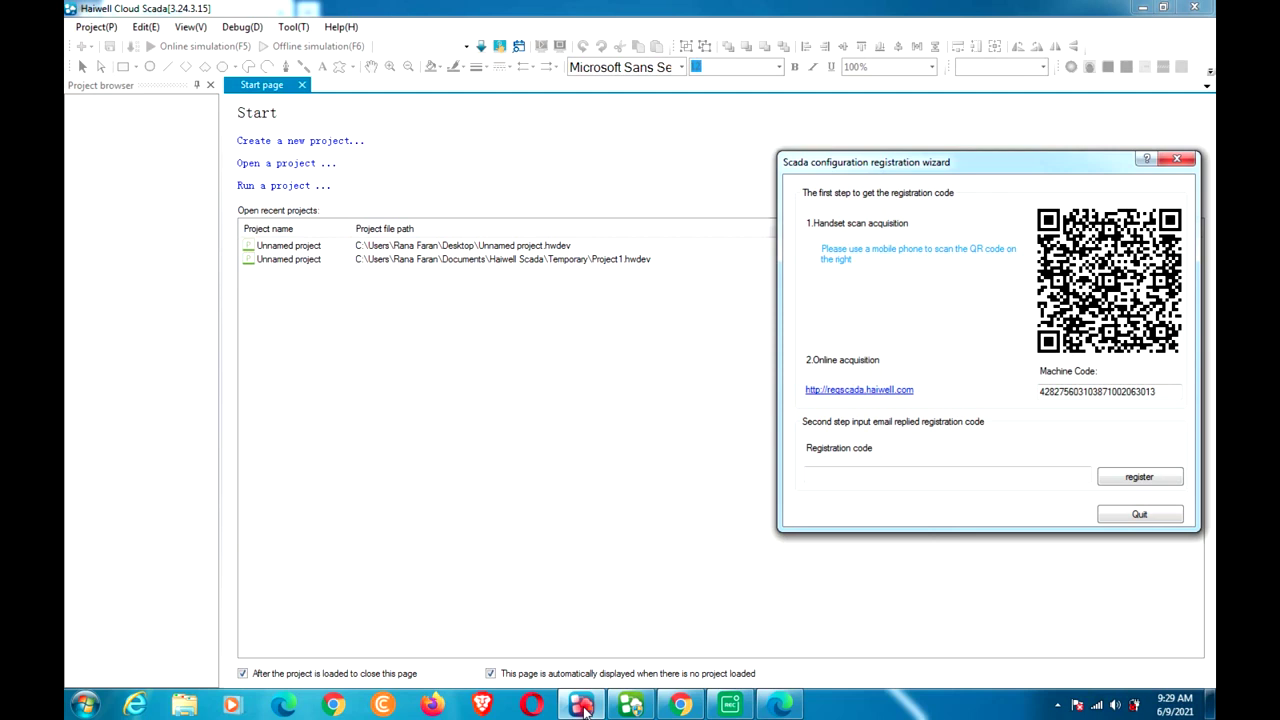
key(Tab)
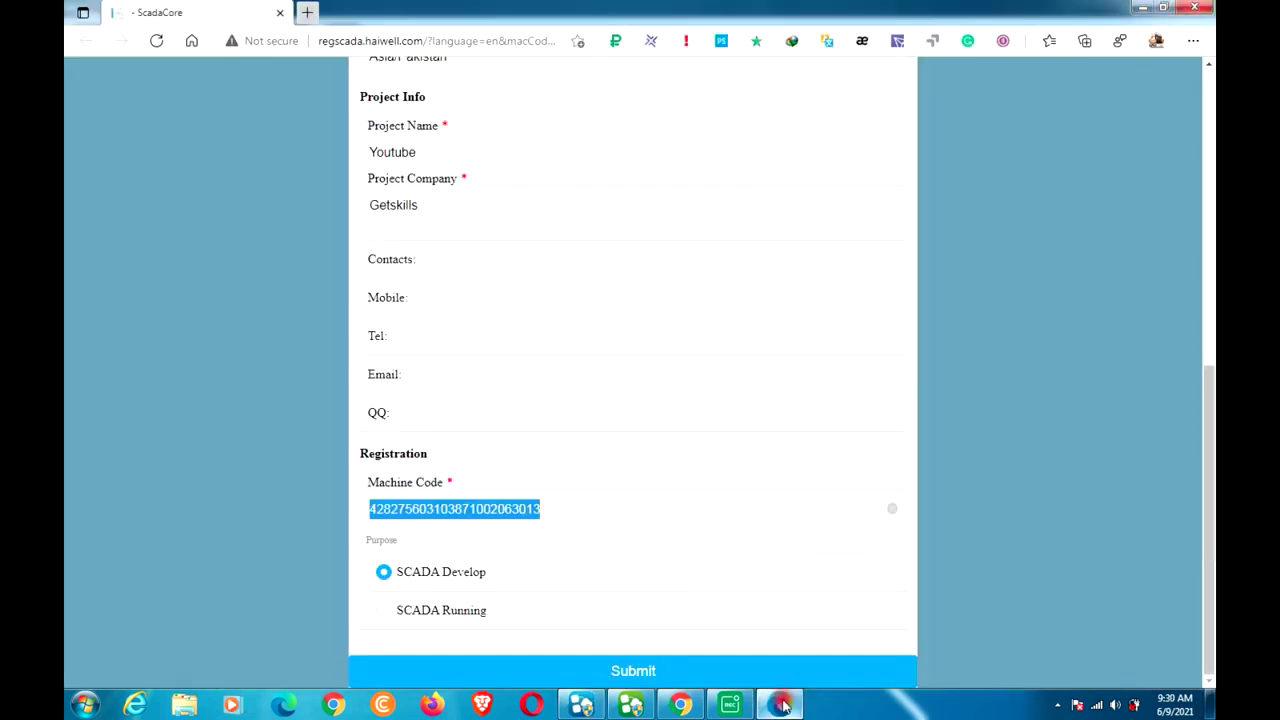
drag(432, 579, 480, 568)
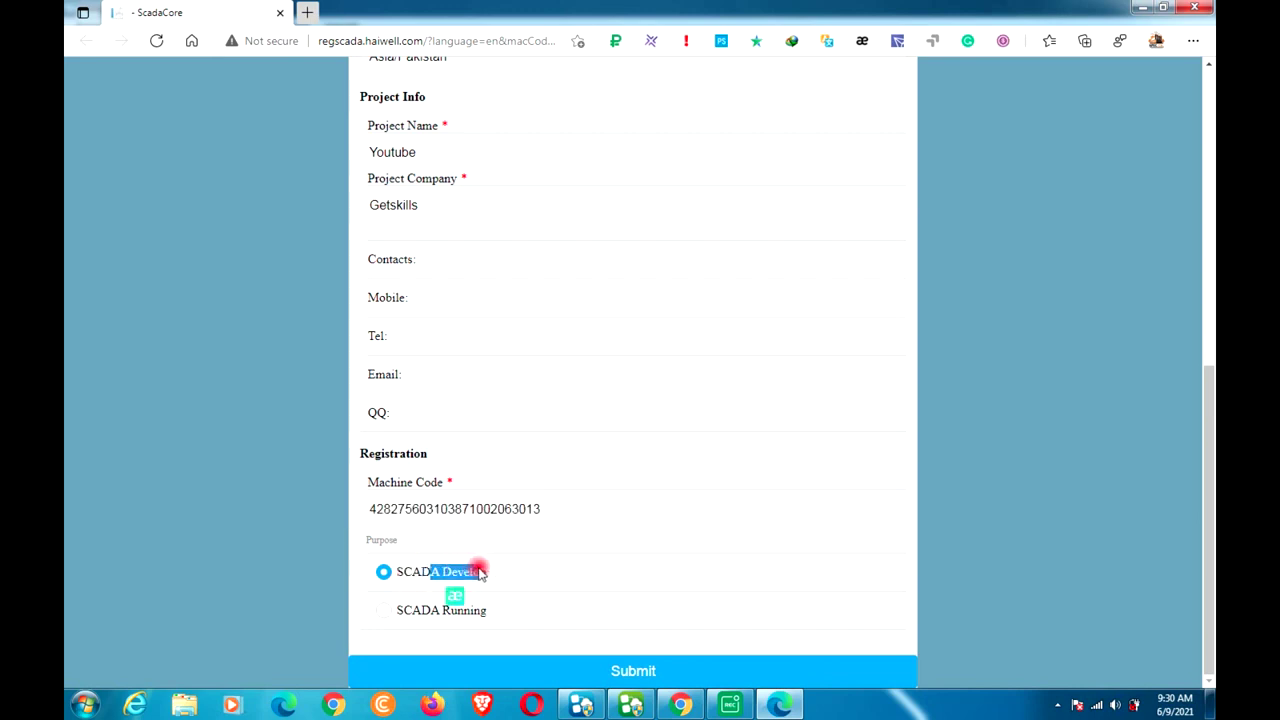
click(388, 611)
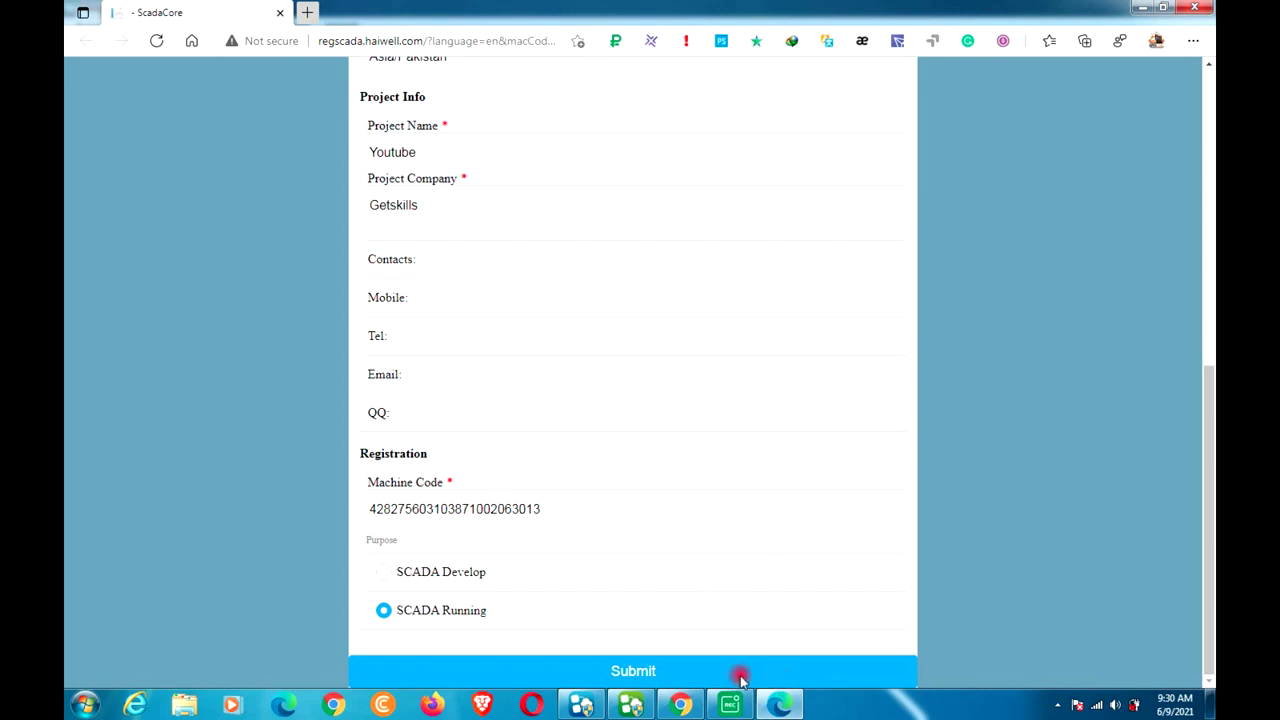
click(679, 707)
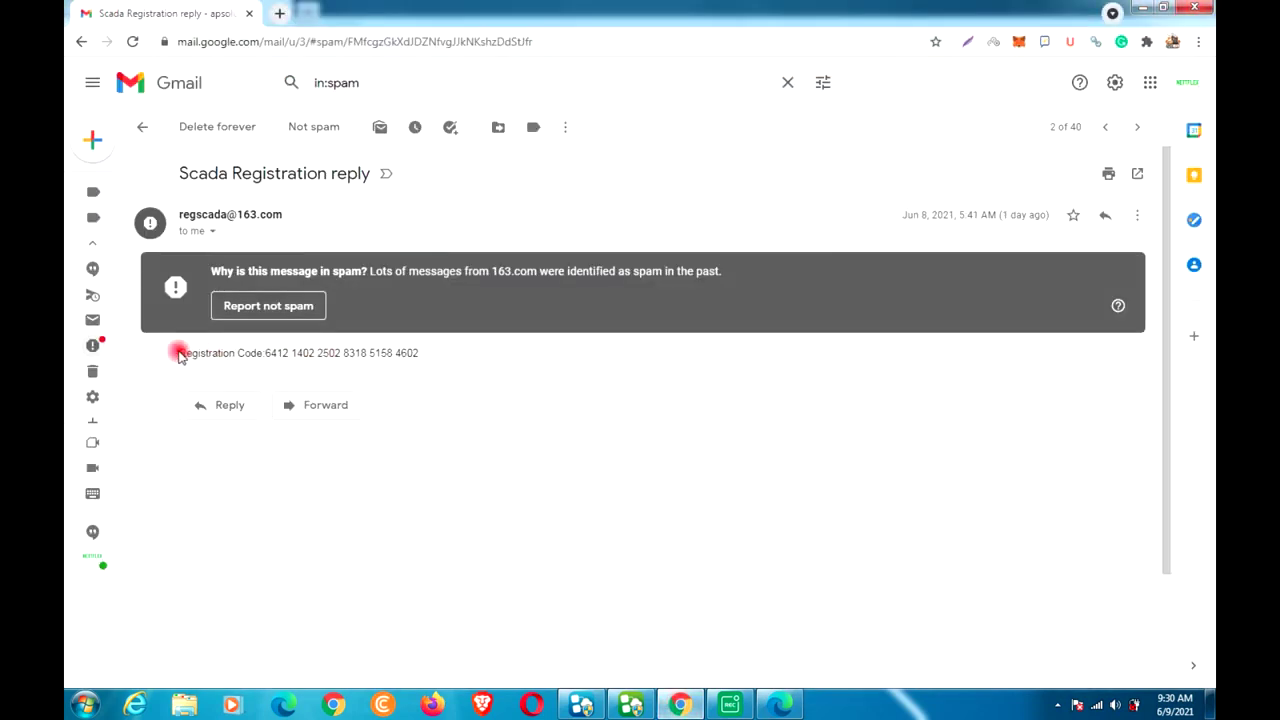
Select the full registration code in the Scada Registration email body
drag(416, 354, 948, 470)
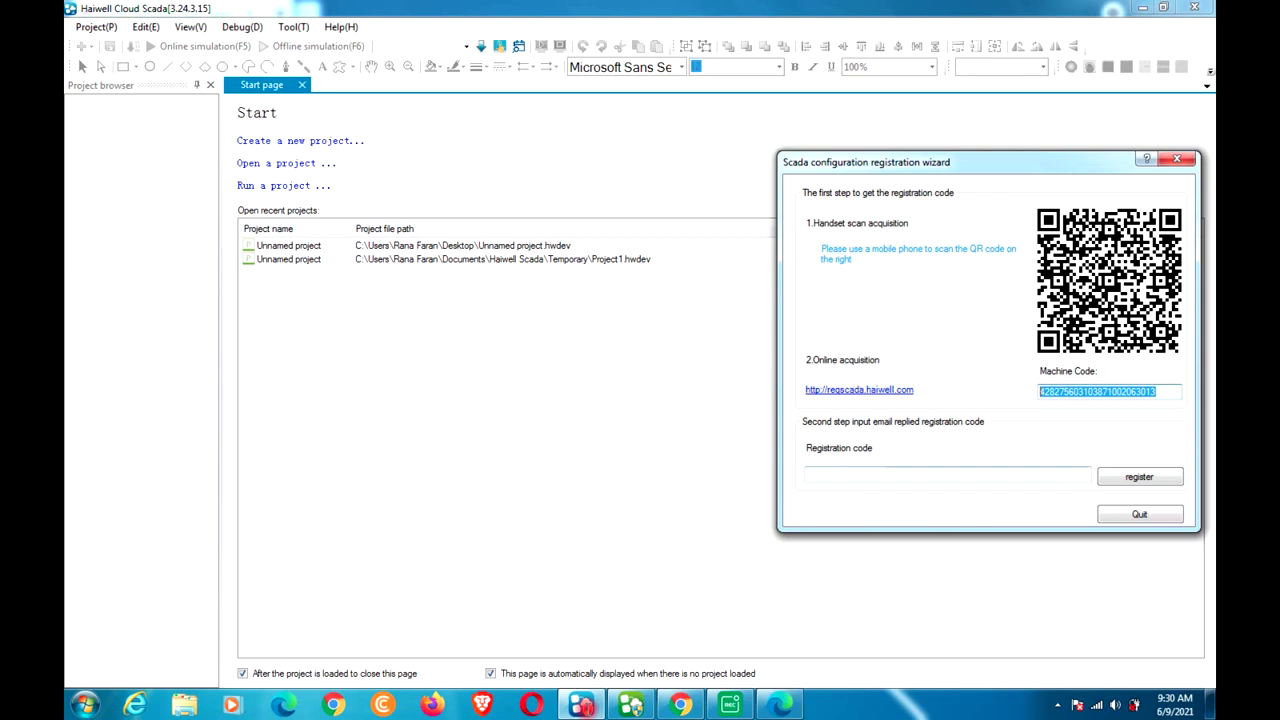
Close the wizard, cancel the Runtime's registration reminder and minimize its welcome window
click(585, 708)
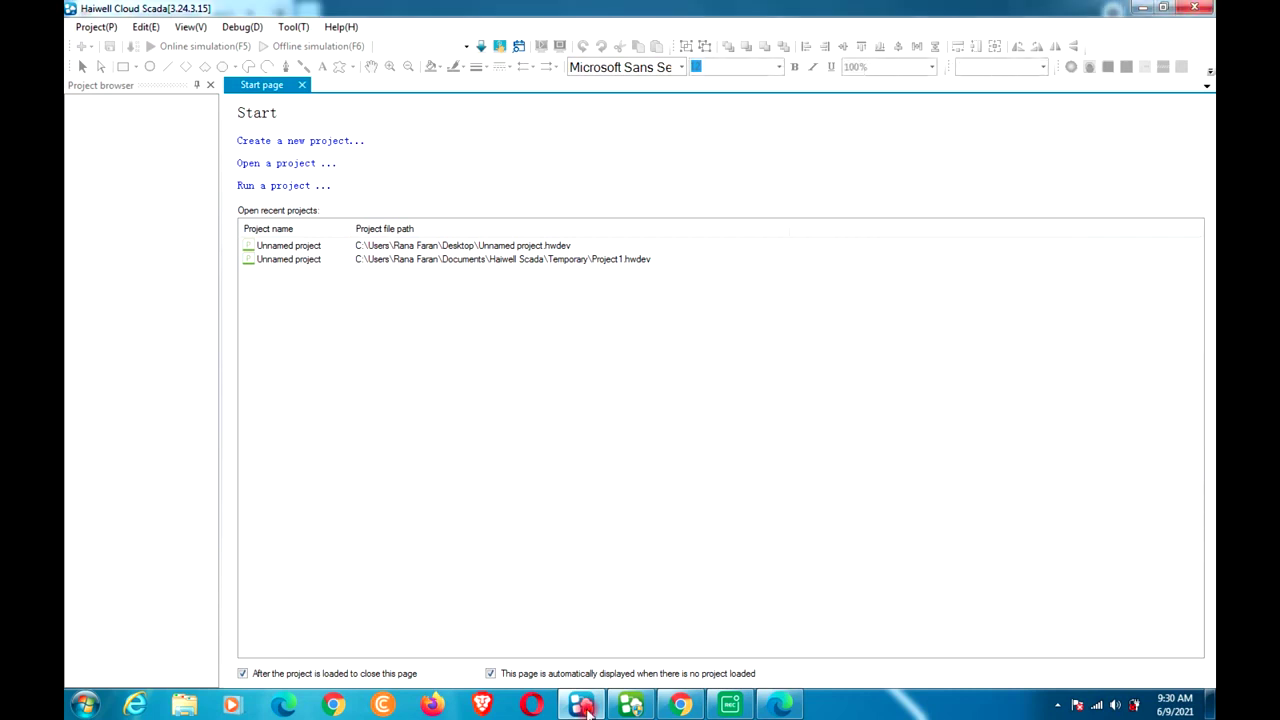
click(632, 708)
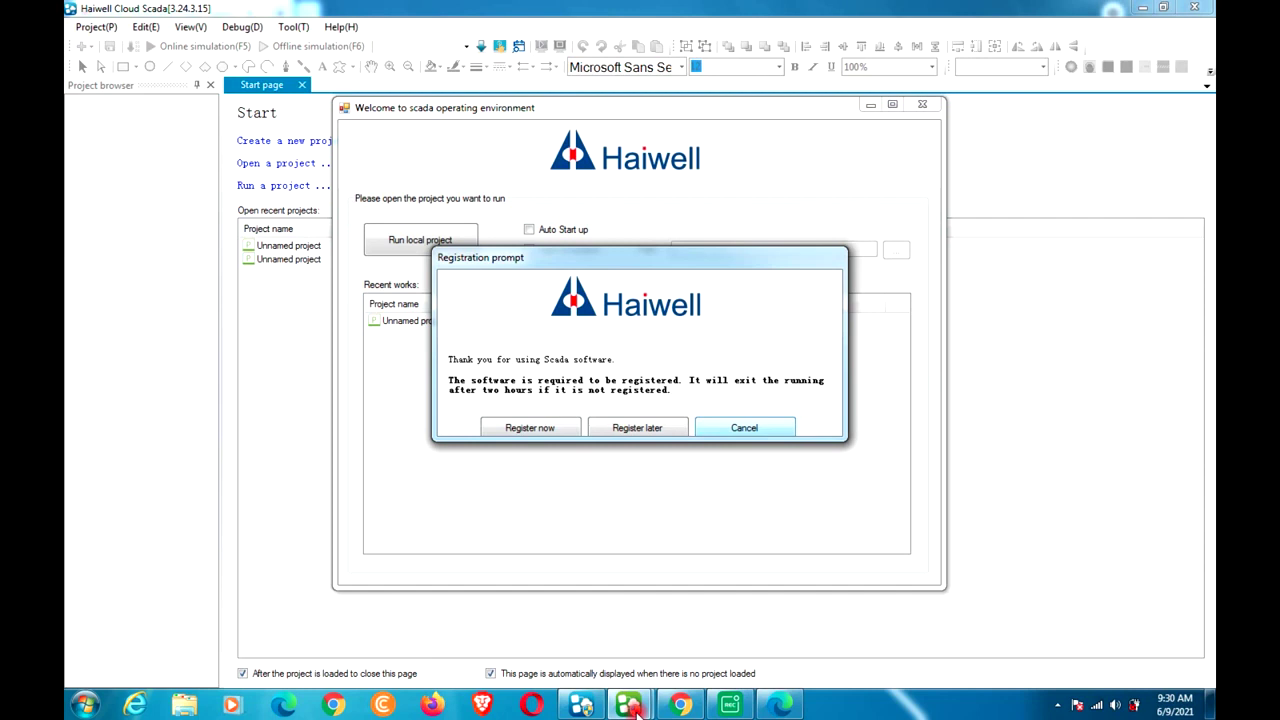
key(Return)
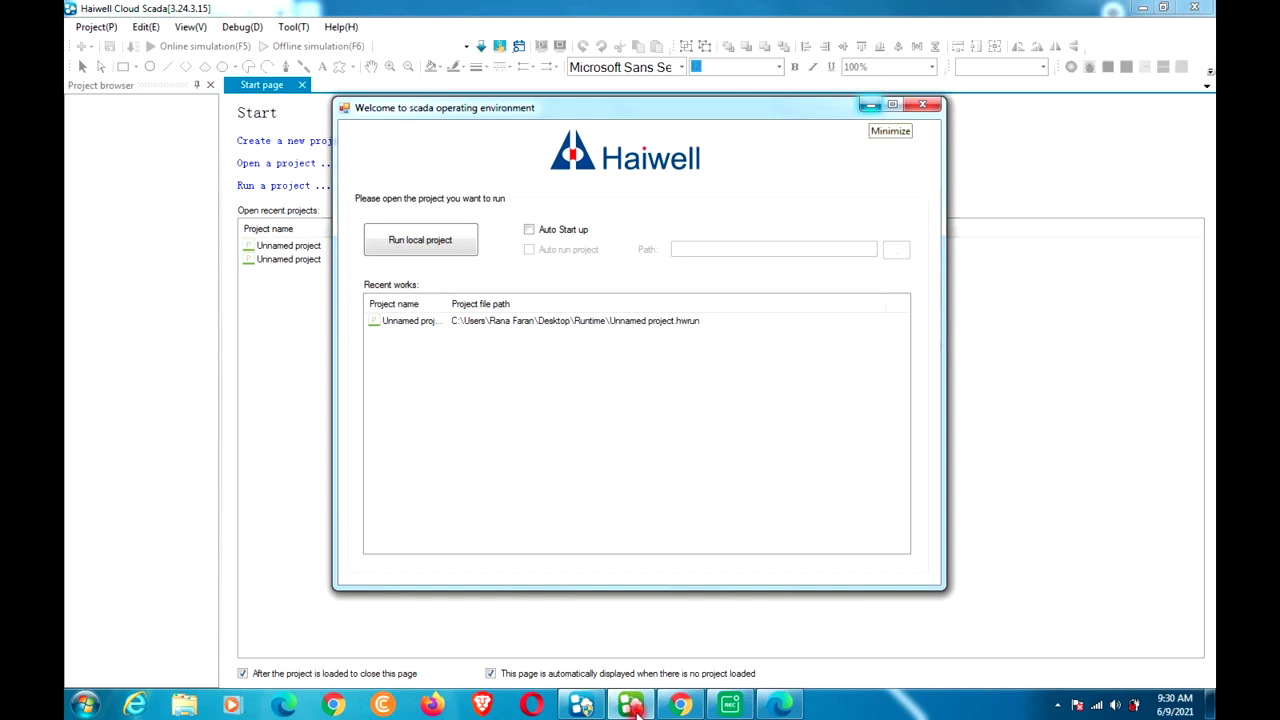
click(633, 708)
key(alt+h)
key(Down)
key(Down)
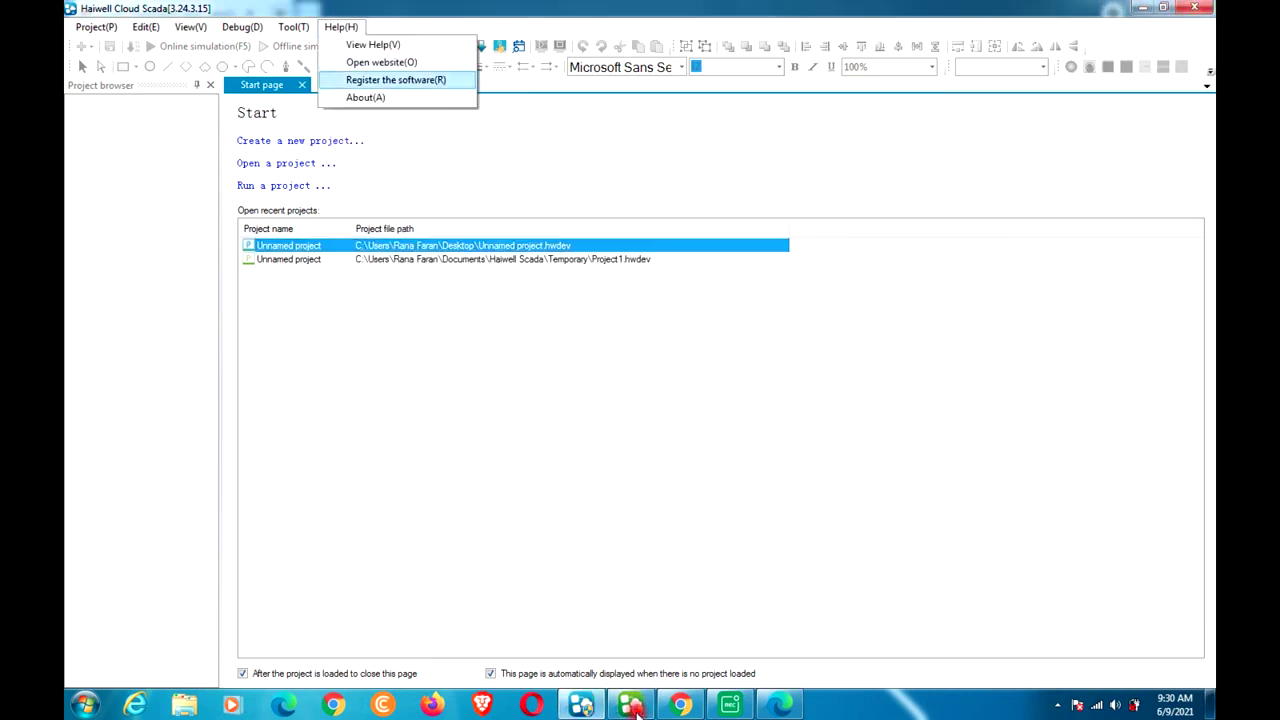
Register the software with the emailed registration code and acknowledge the success message
key(Return)
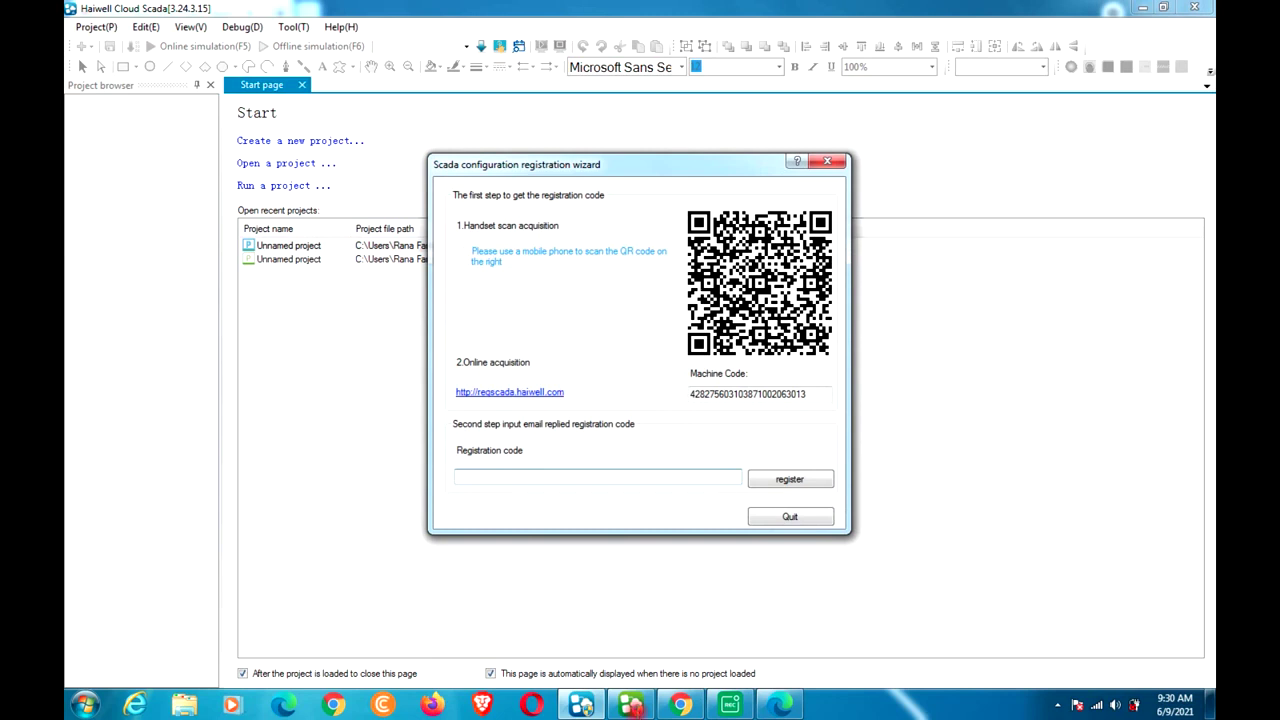
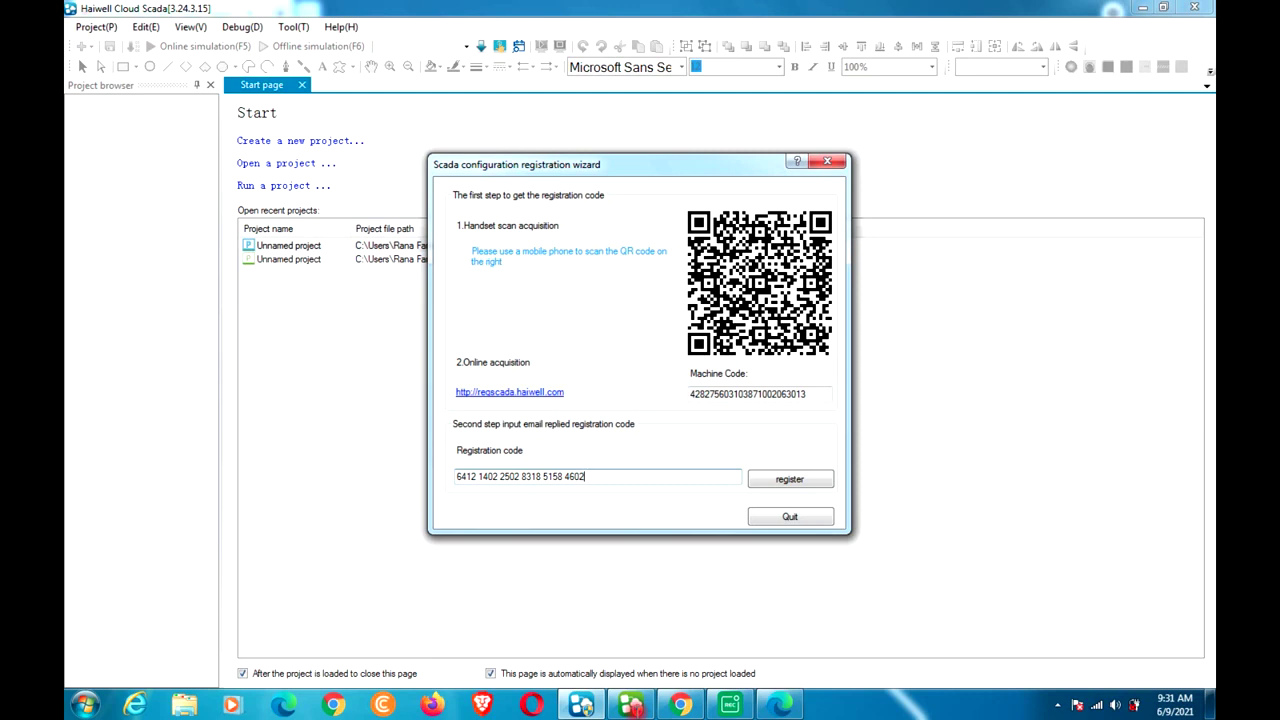
key(Tab)
key(Return)
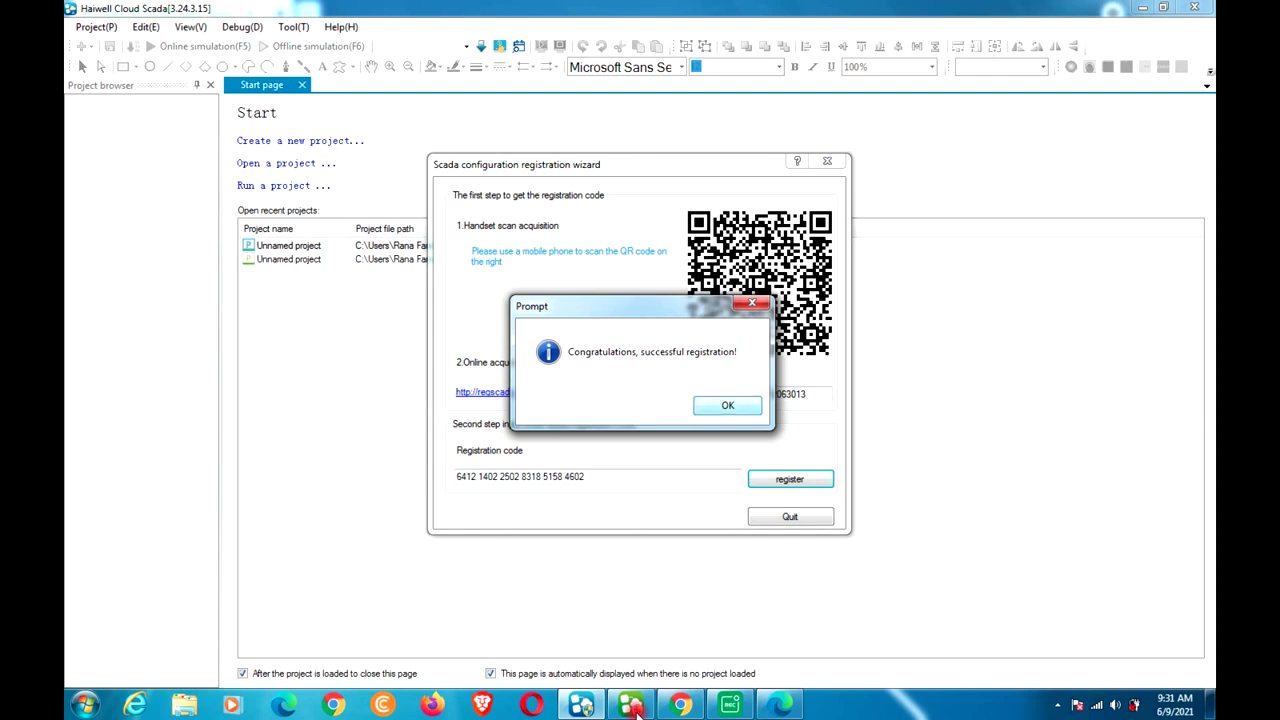
key(Return)
Check Help > About showing version 3.24.3.15, then close it
key(alt+h)
key(Up)
key(Return)
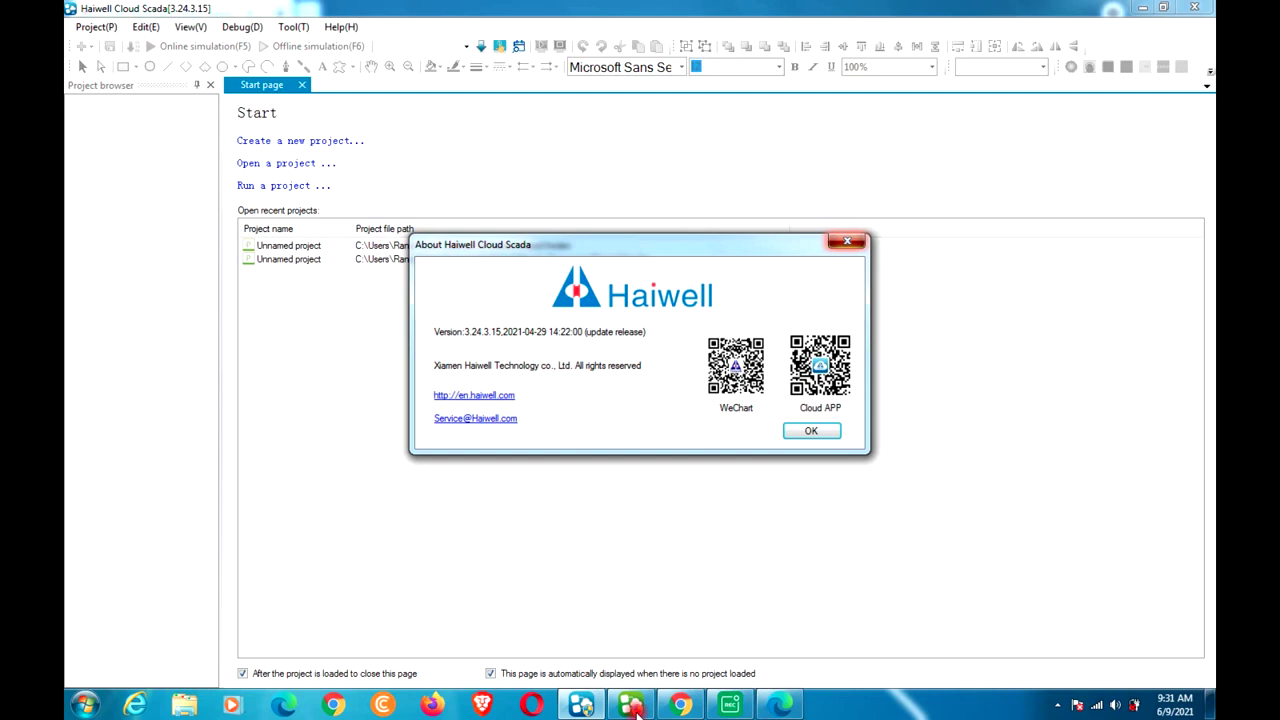
key(Return)
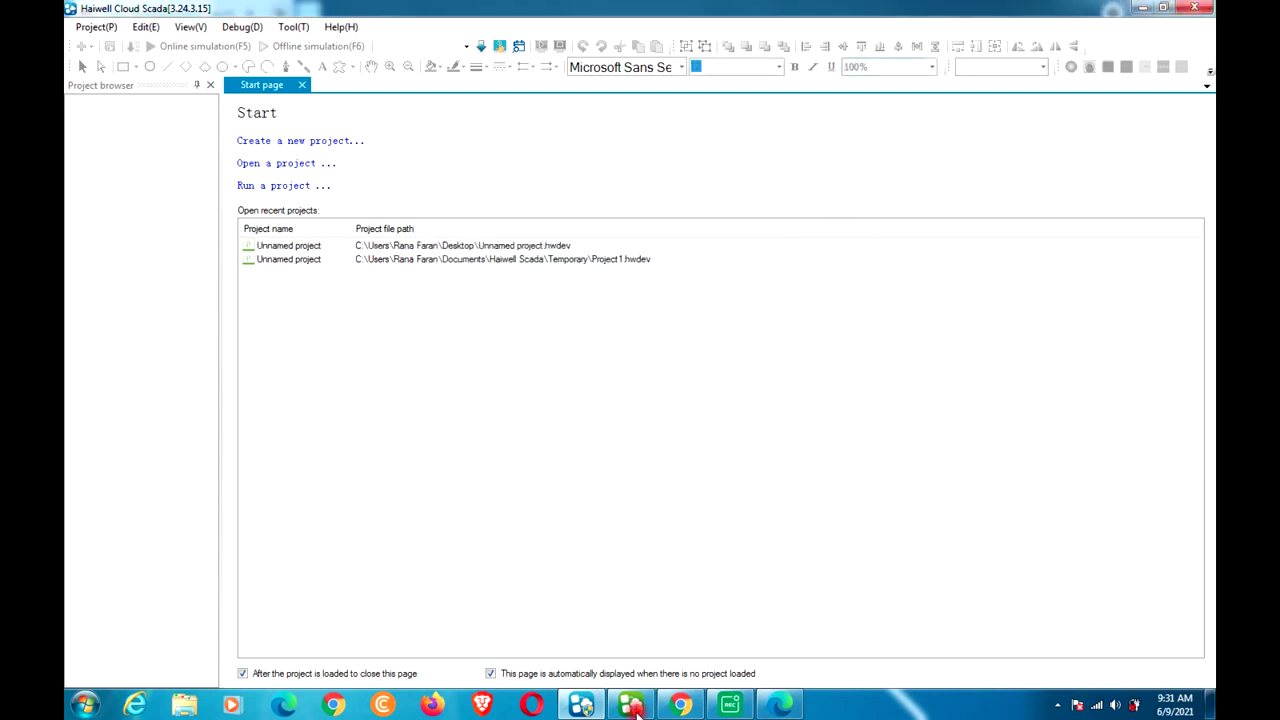
click(642, 707)
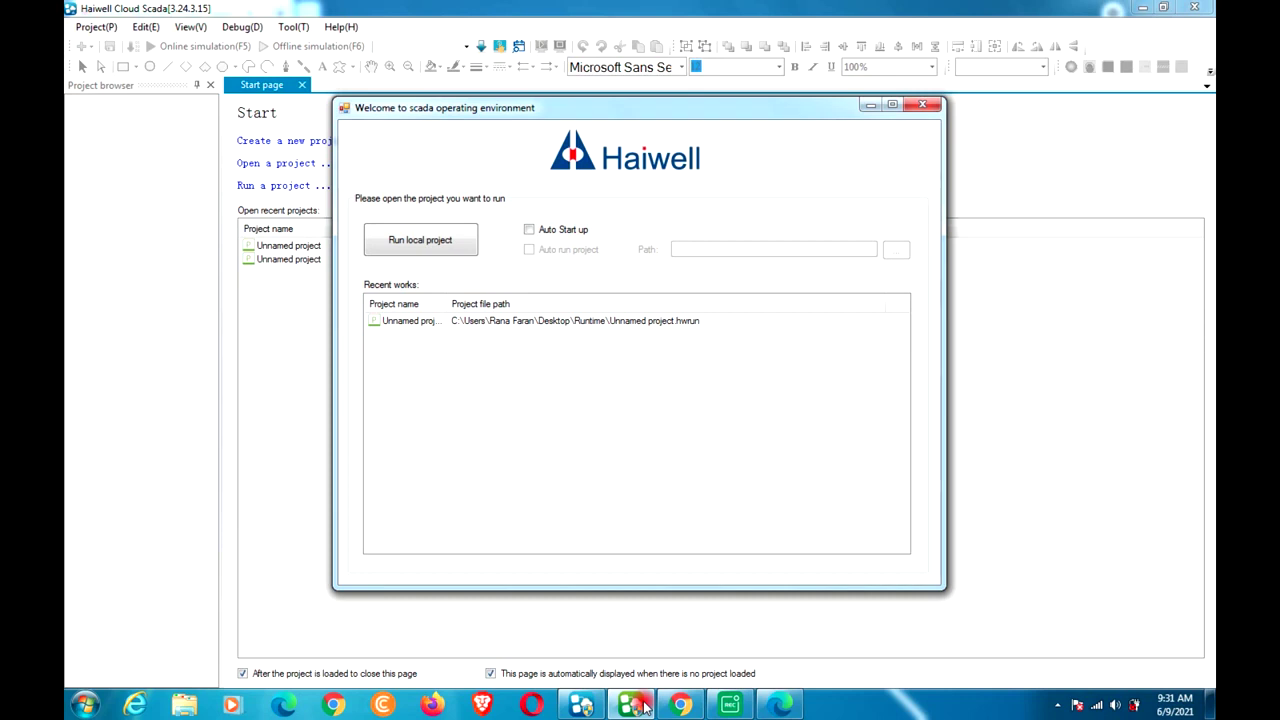
key(Return)
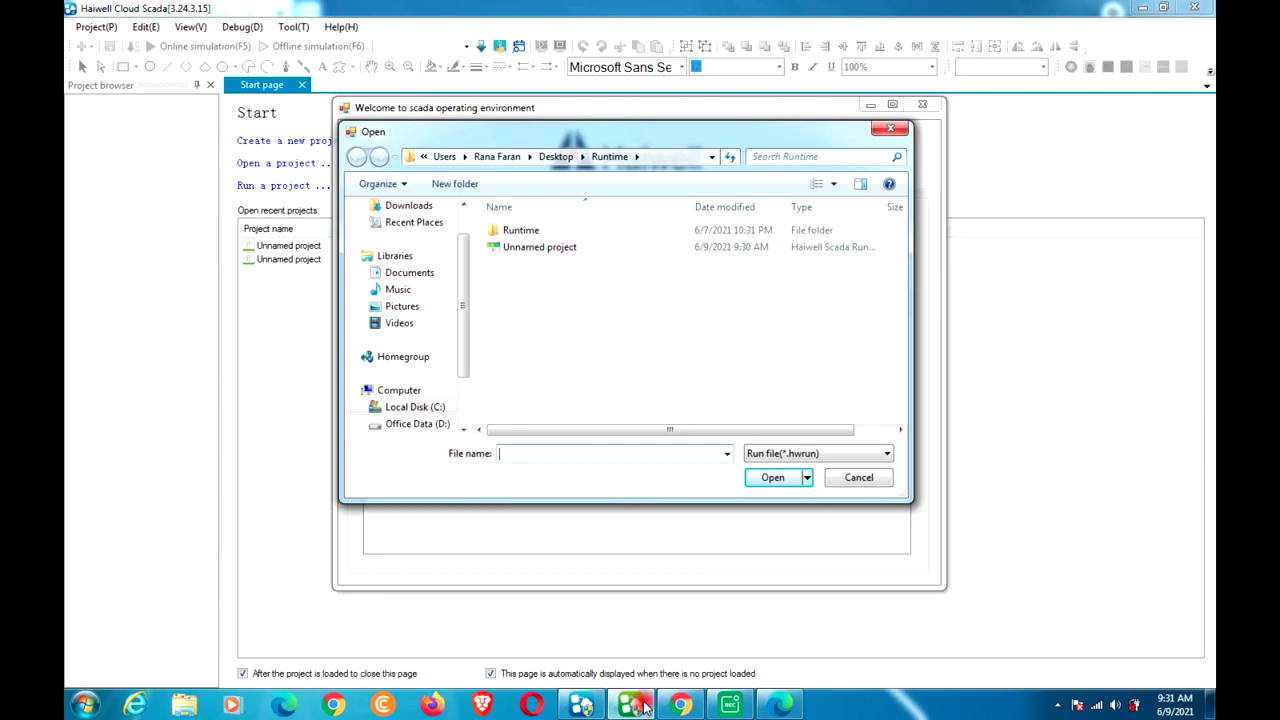
key(Escape)
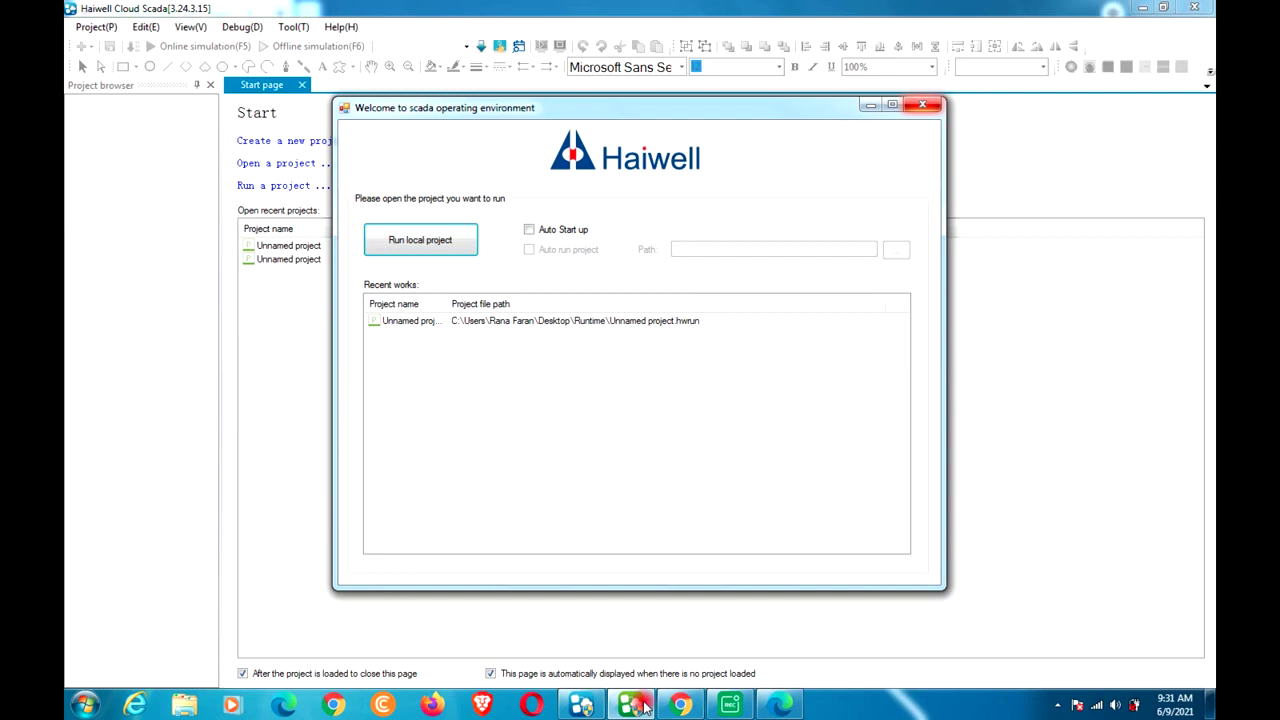
click(645, 707)
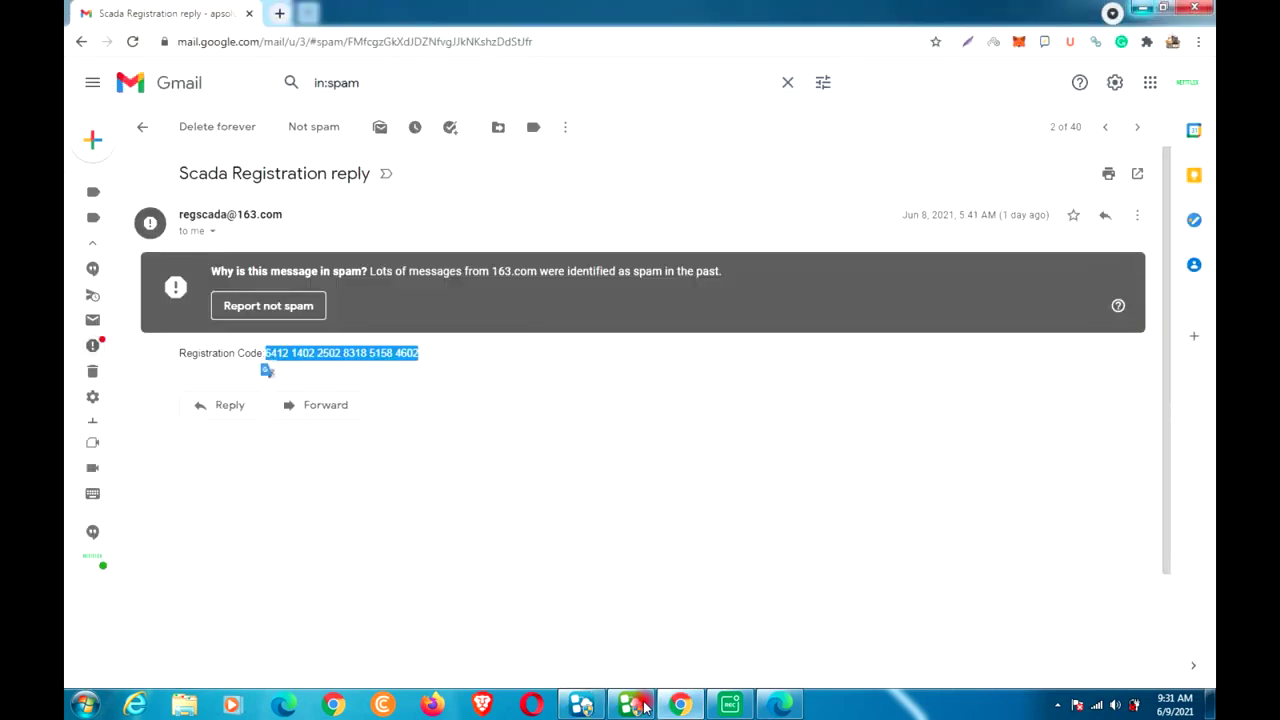
Minimize the Gmail and registration form windows to reveal the desktop
click(1141, 9)
click(1141, 9)
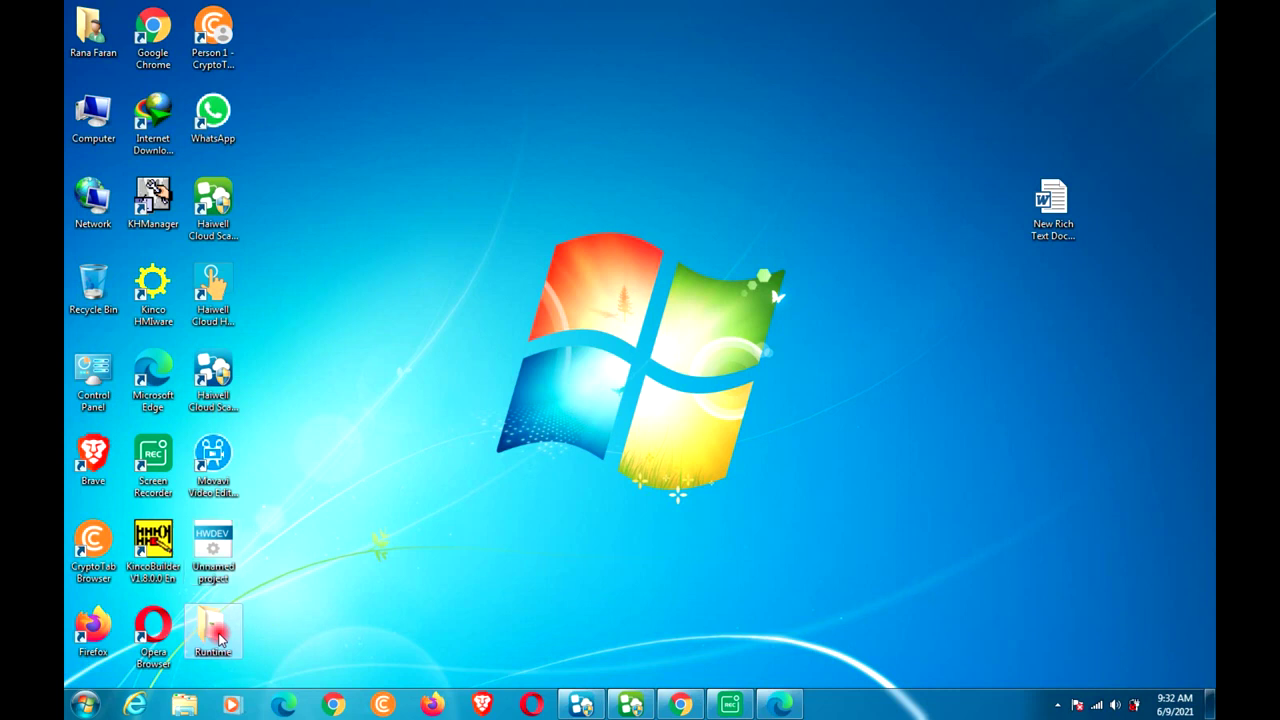
double_click(215, 632)
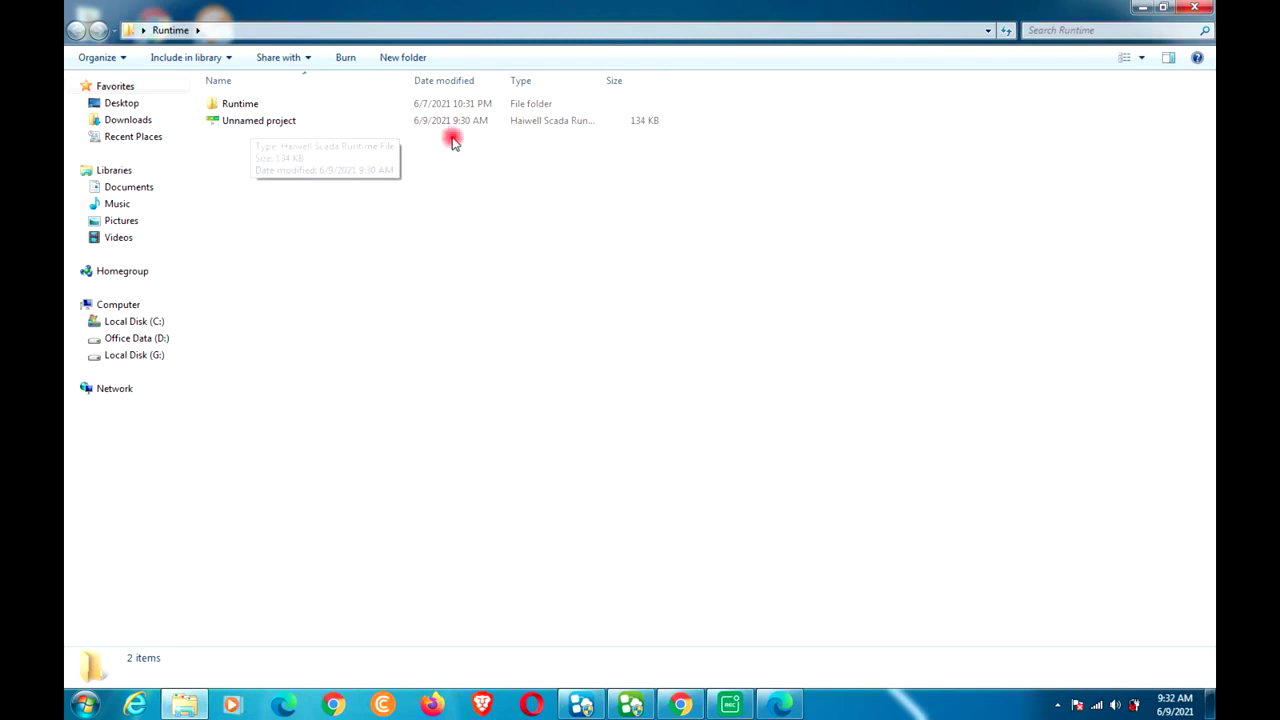
click(1144, 7)
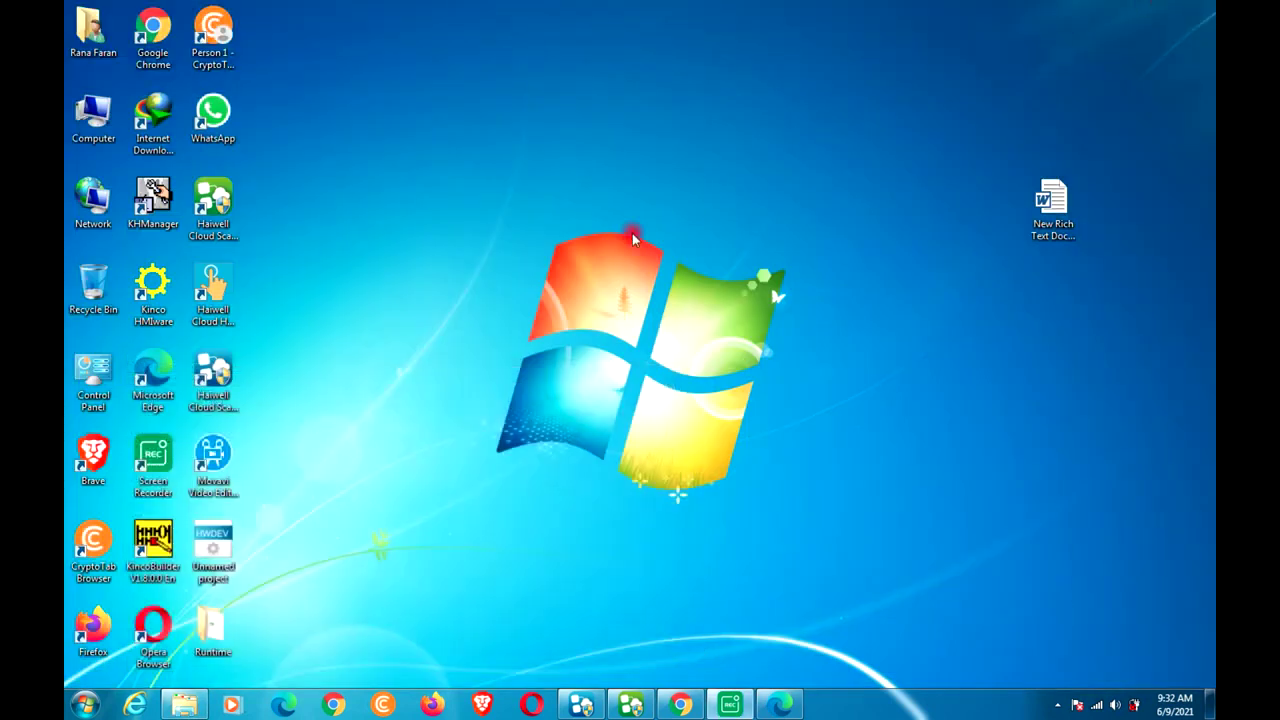
Restore the Haiwell Cloud Scada Runtime welcome window from the taskbar after selecting the desktop shortcuts
click(218, 404)
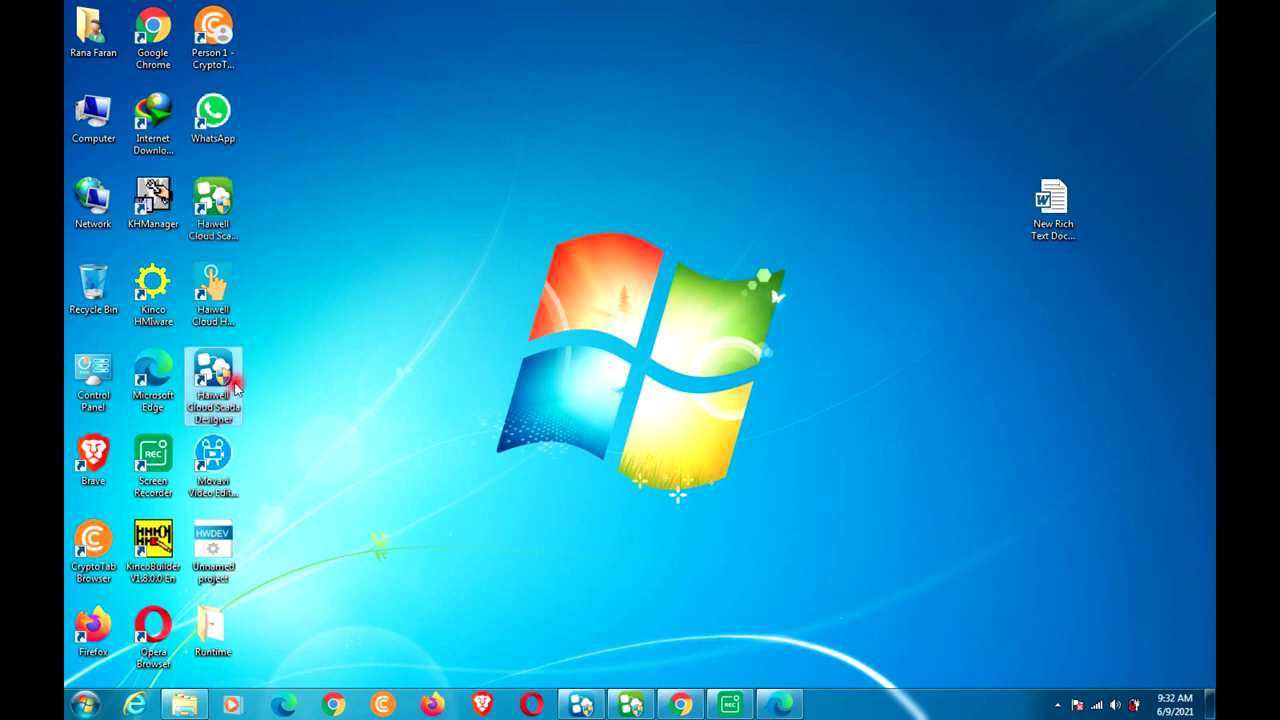
click(233, 212)
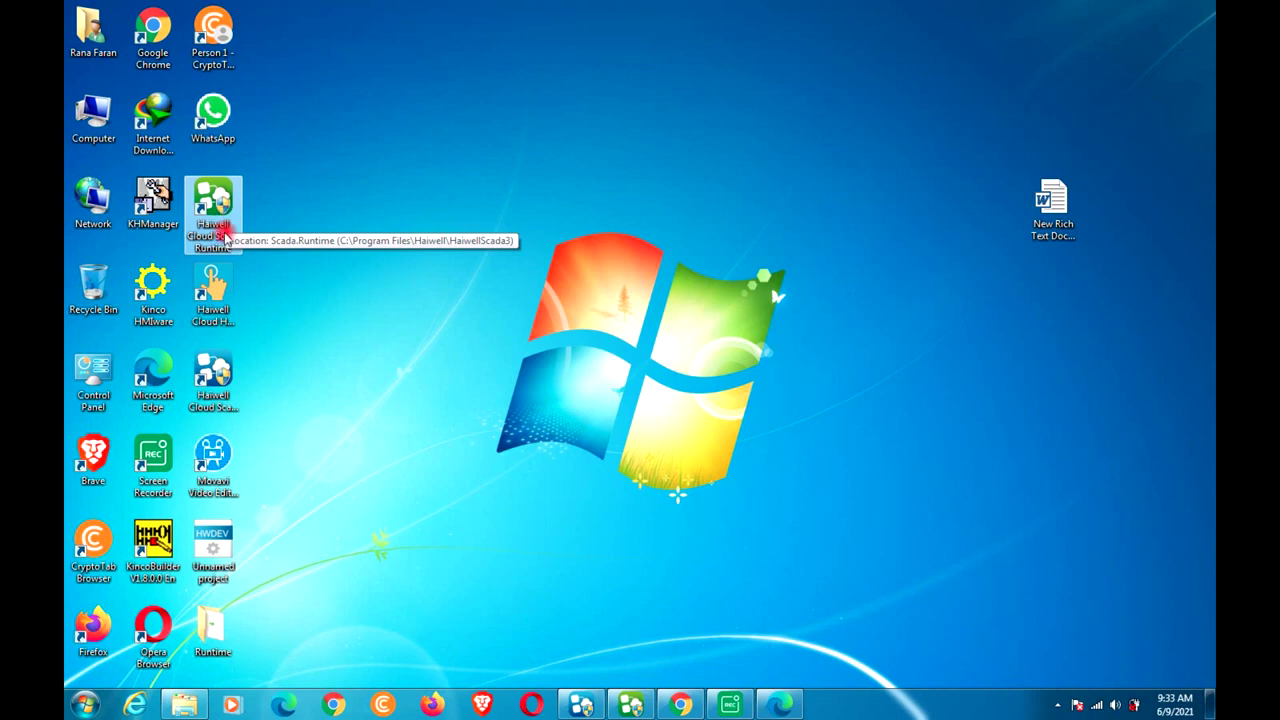
click(221, 393)
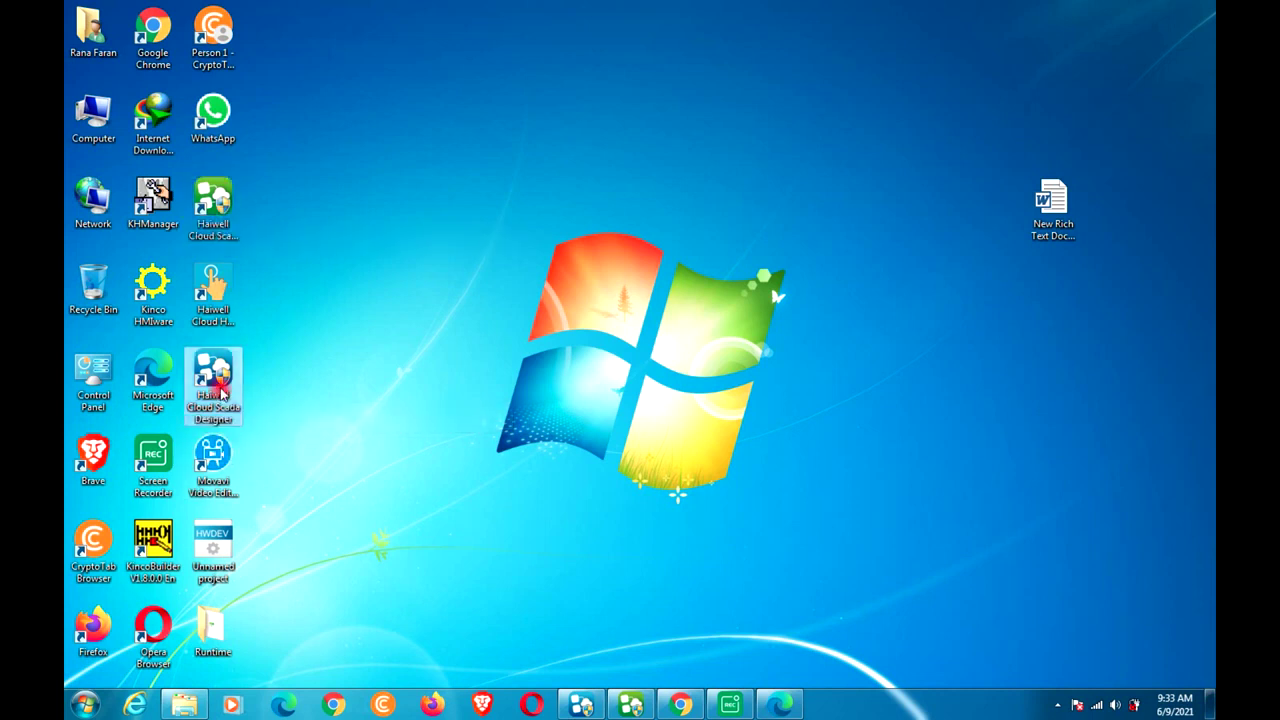
click(226, 220)
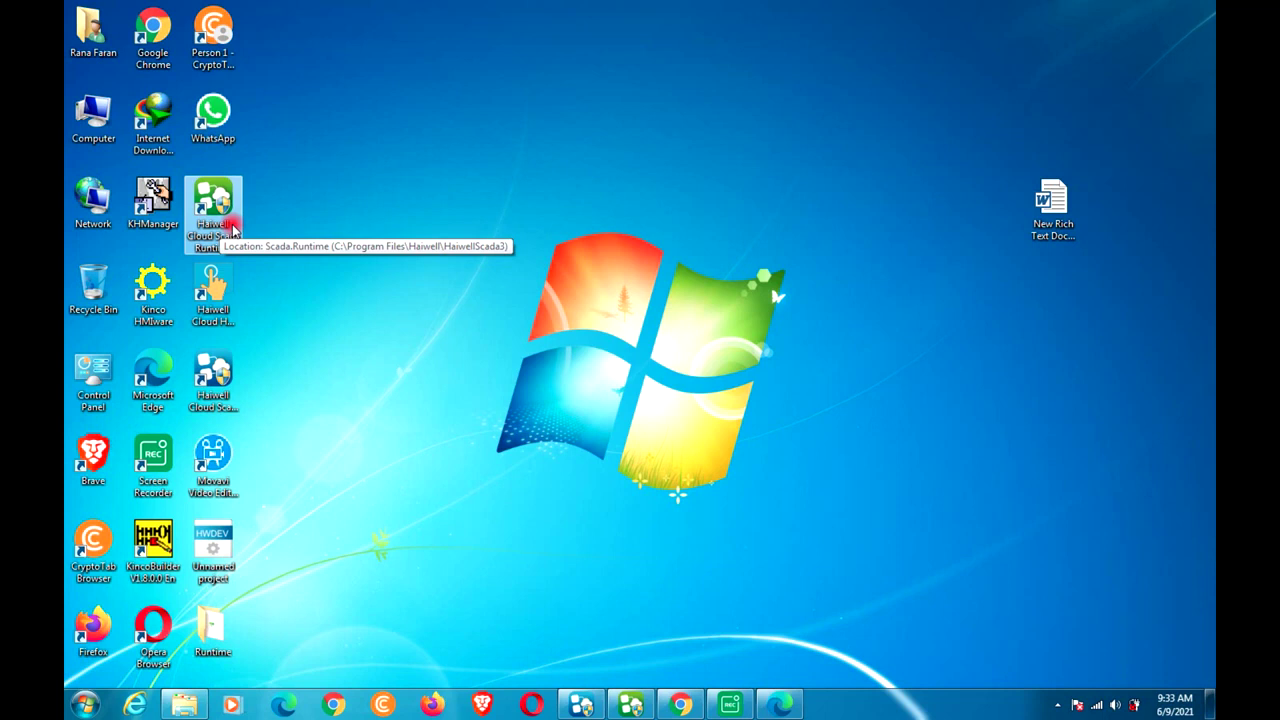
click(630, 705)
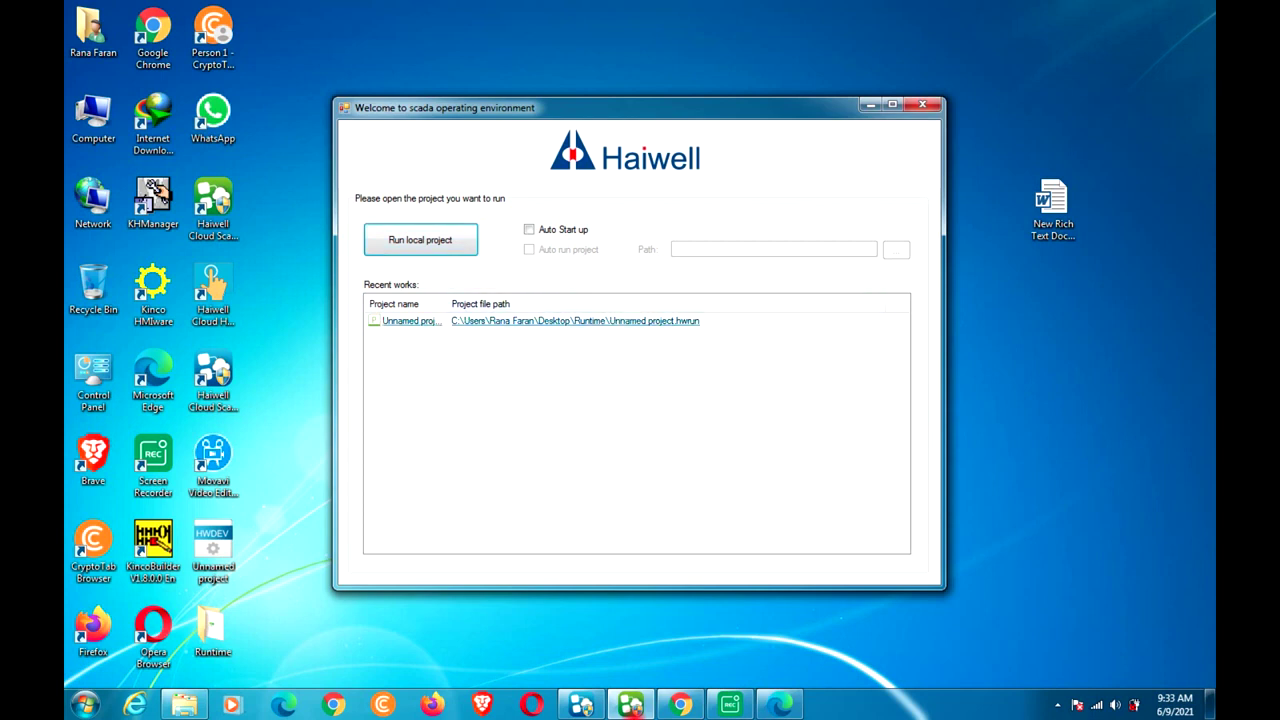
Run the local project 'Unnamed project.hwrun' from the desktop Runtime folder
key(Return)
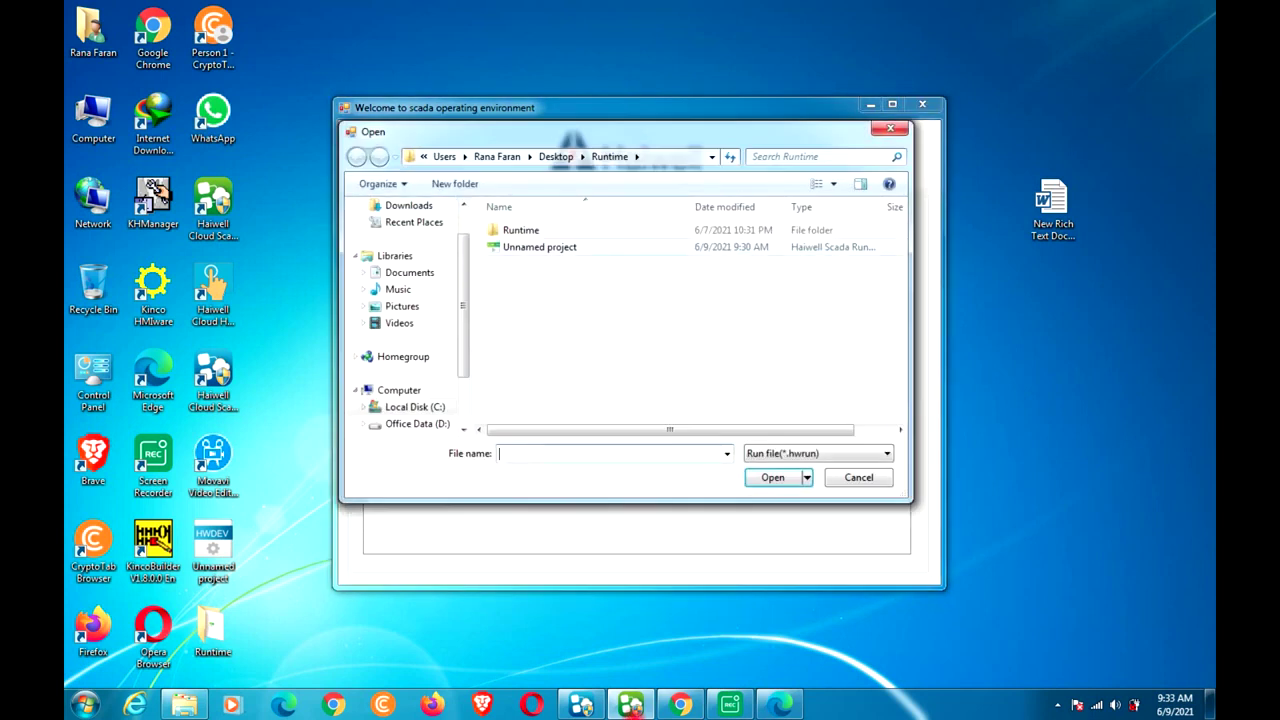
key(shift+Tab)
key(Down)
key(Down)
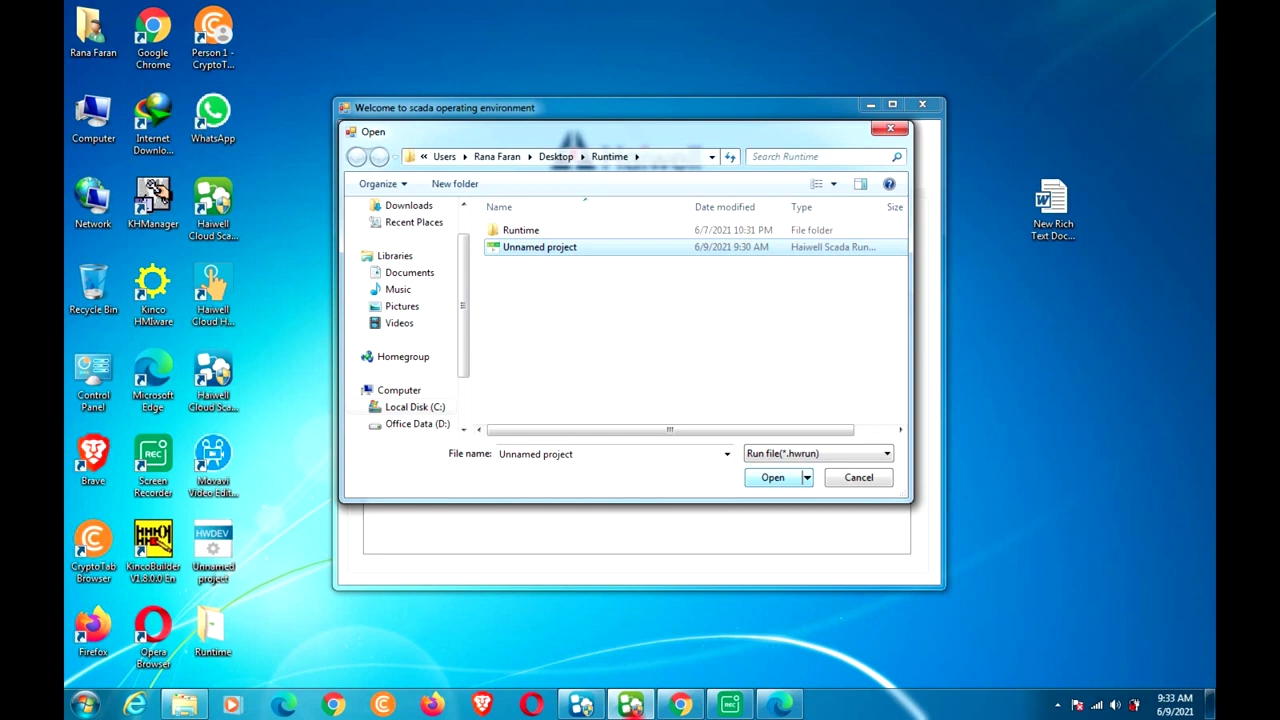
key(Return)
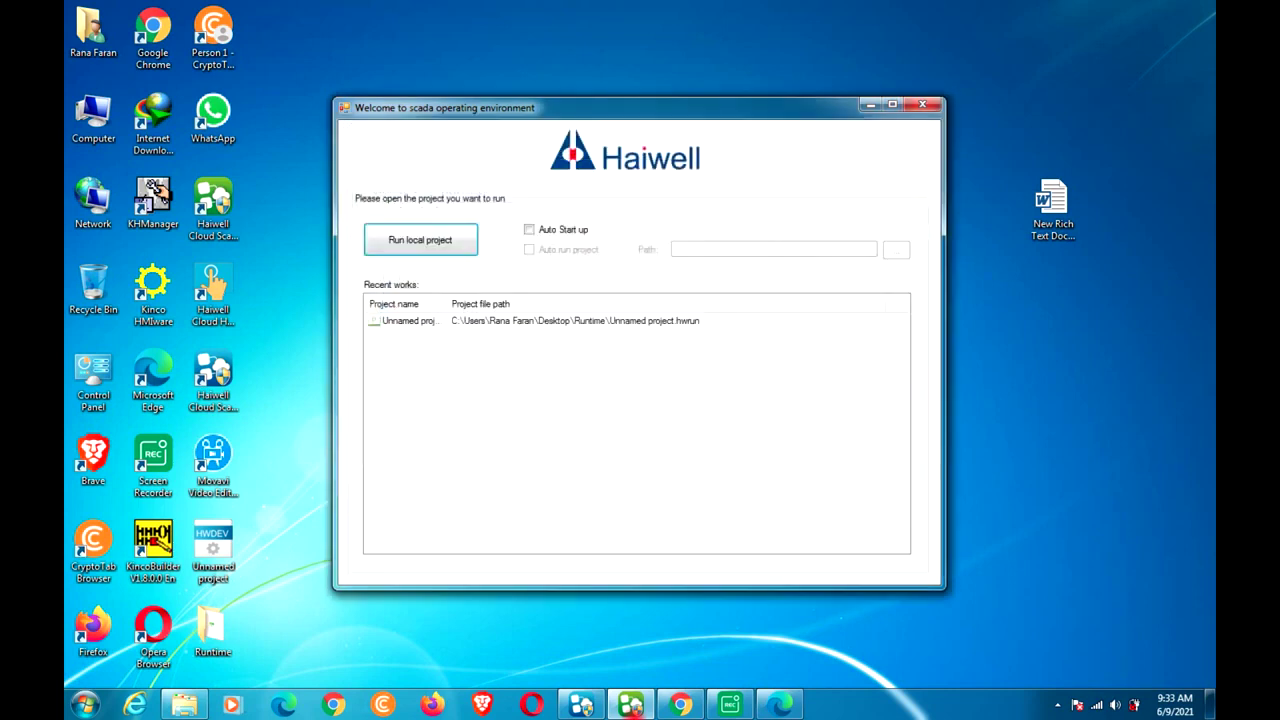